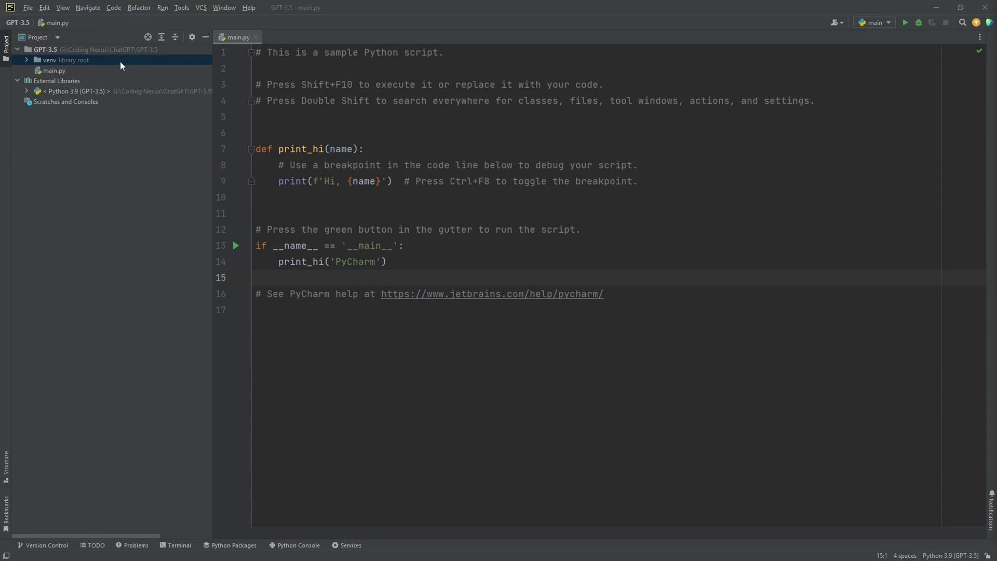
Select and delete all the sample code in main.py so the file is empty
click(314, 148)
drag(414, 323, 257, 46)
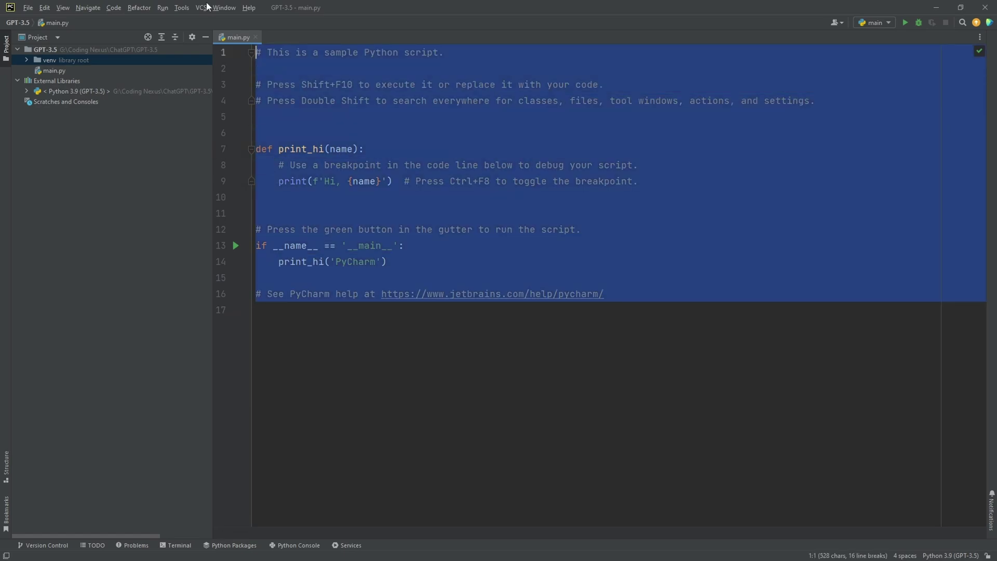
key(Delete)
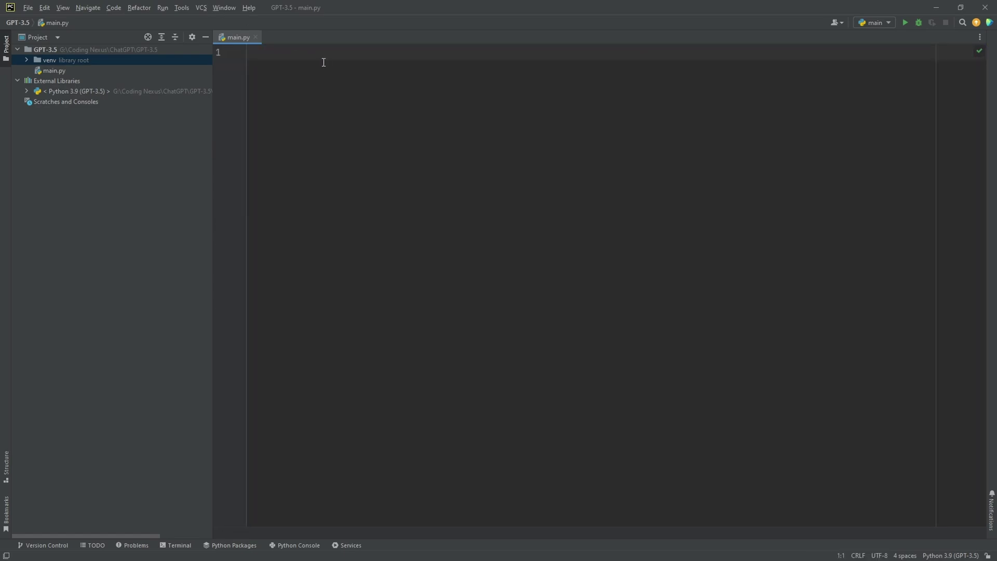
Install the openai and flask packages with pip install openai flask in the project terminal
click(176, 545)
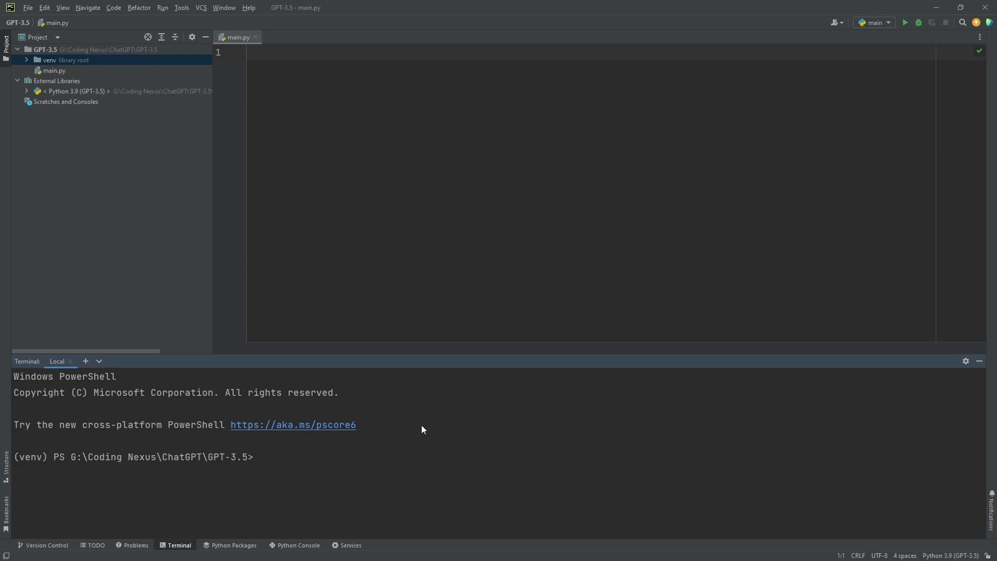
text(pip inst)
text(all openai)
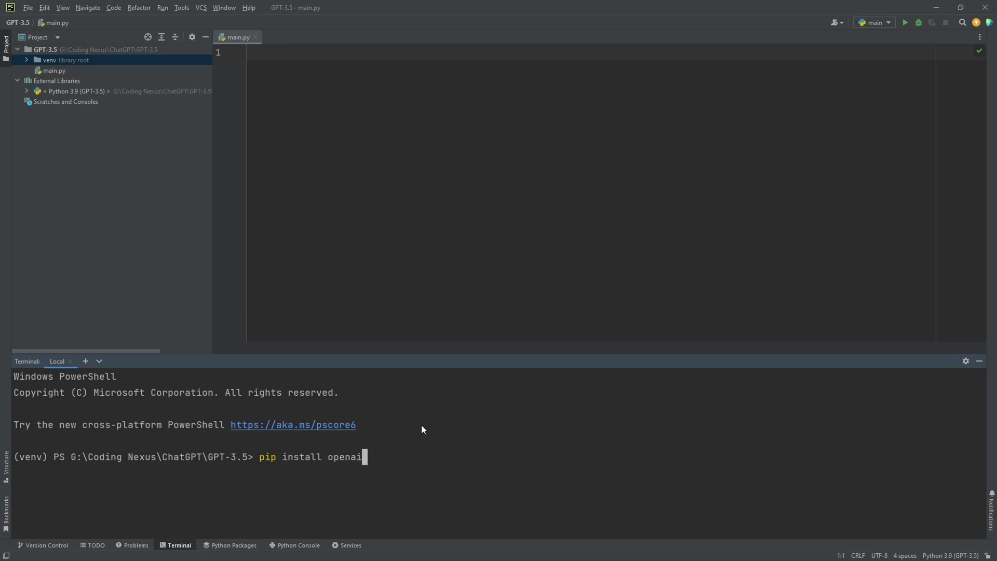
text( flask)
key(Return)
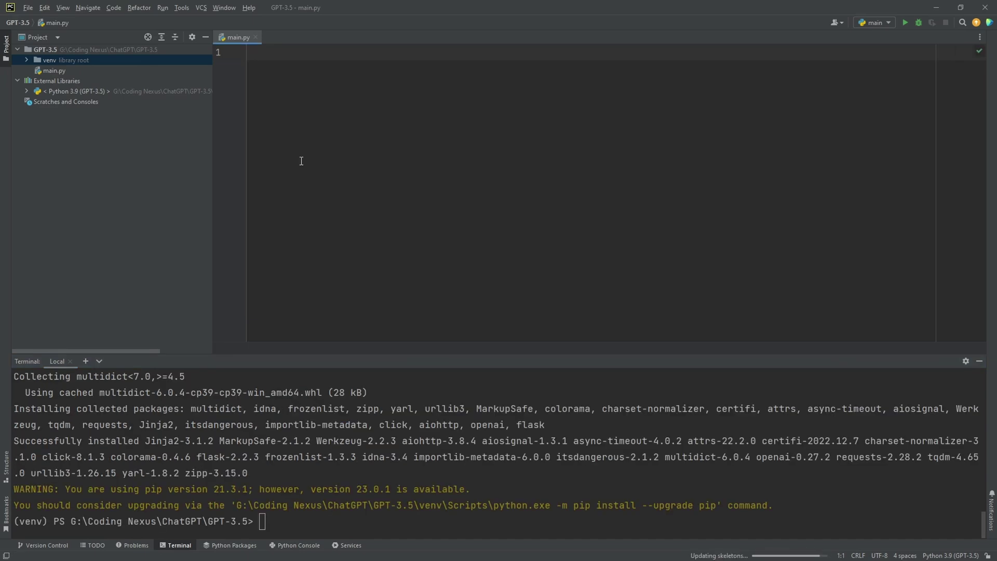
text(from flas)
text(k impo)
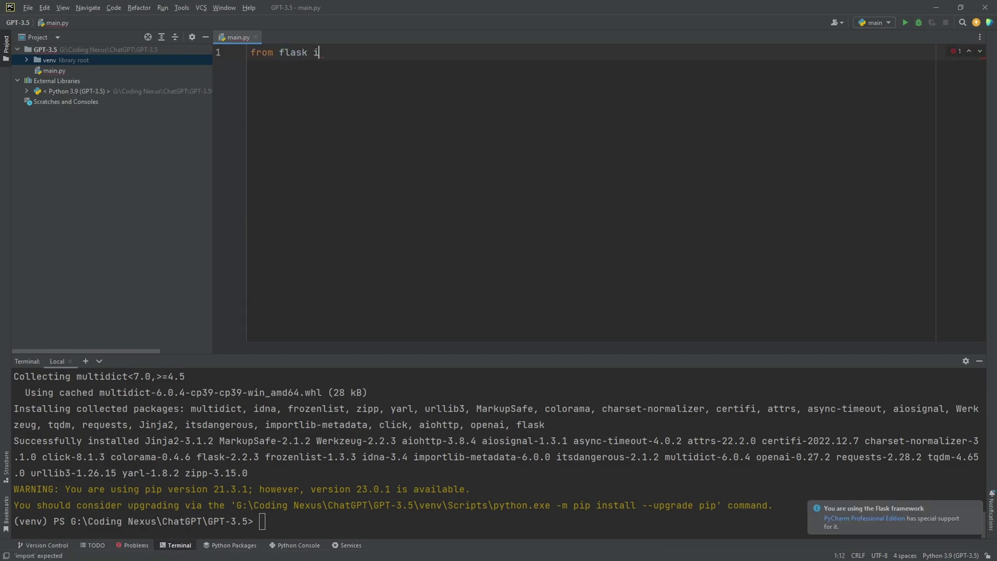
text(rt )
text(Flask)
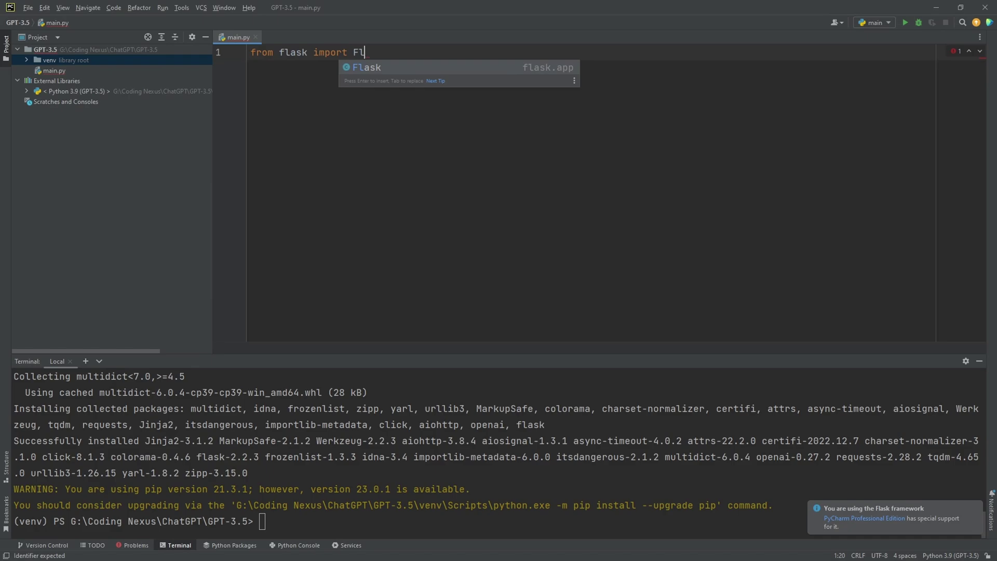
text(, )
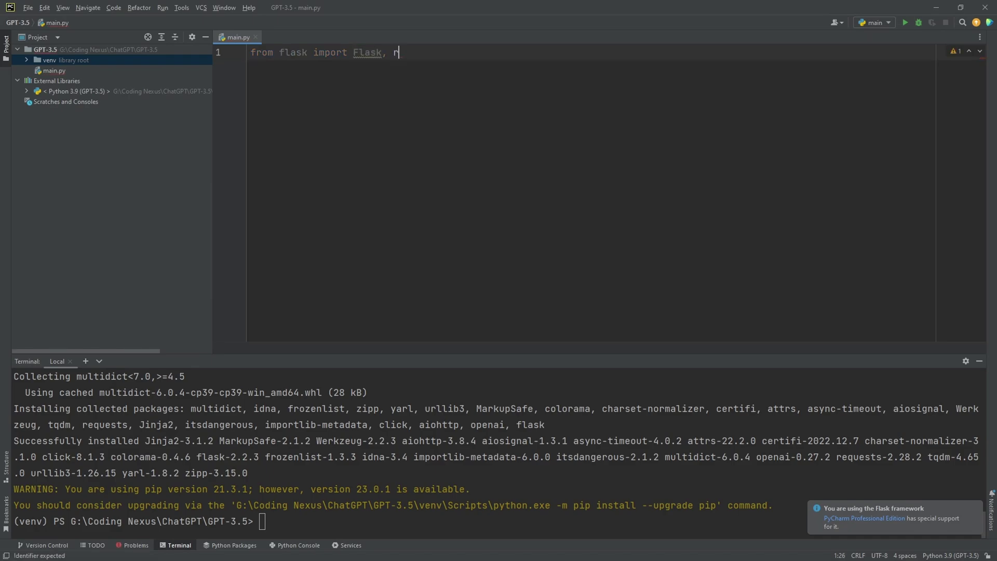
text(re)
Write the Flask, request, json and openai imports, app = Flask(__name__), and openai.api_key
key(Tab)
text(, json)
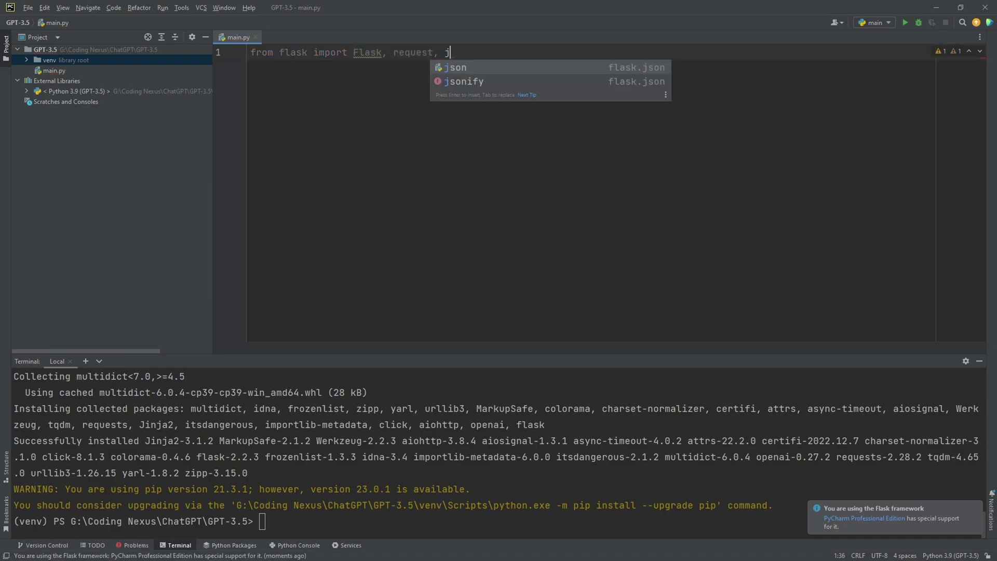
key(Escape)
key(Return)
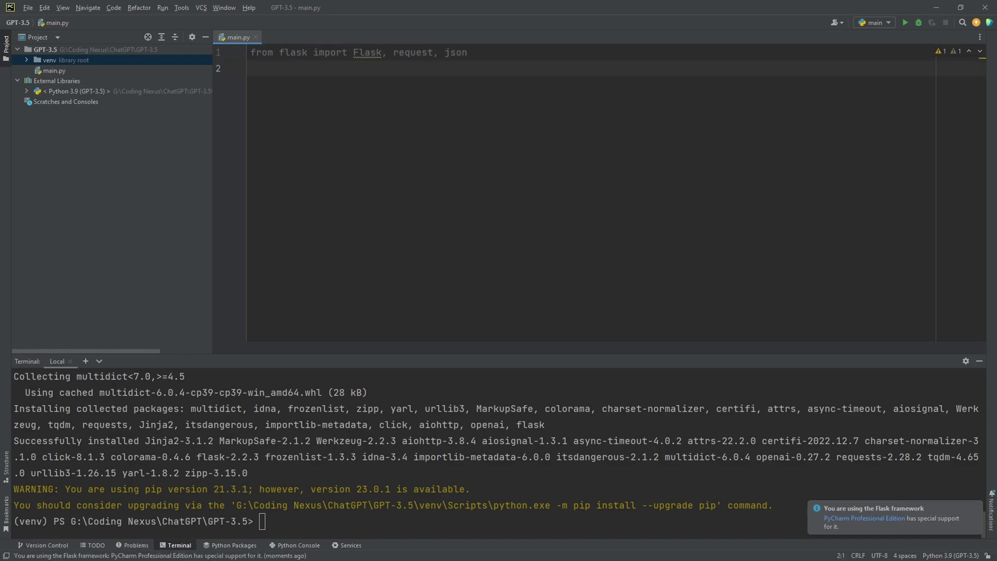
text(import op)
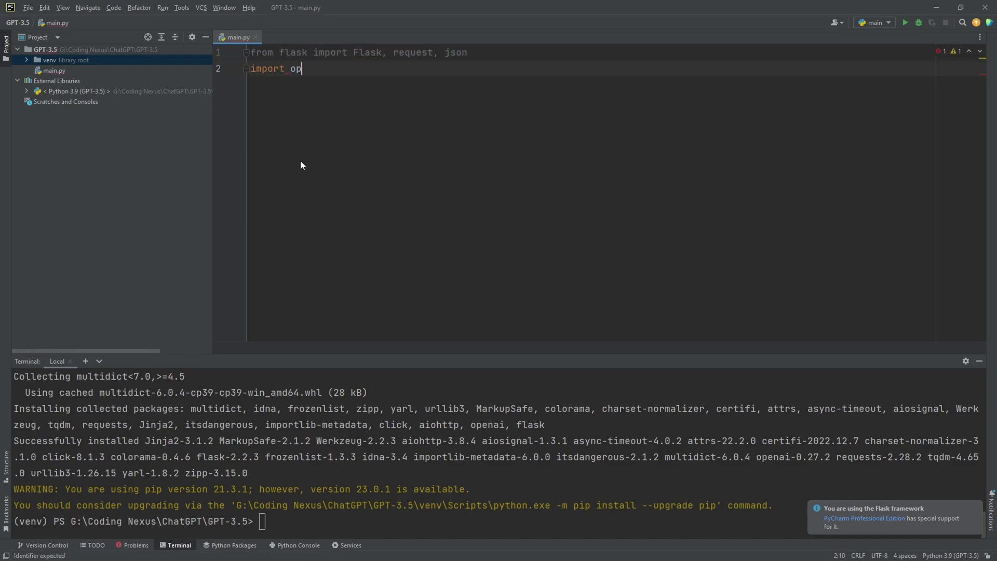
text(enai)
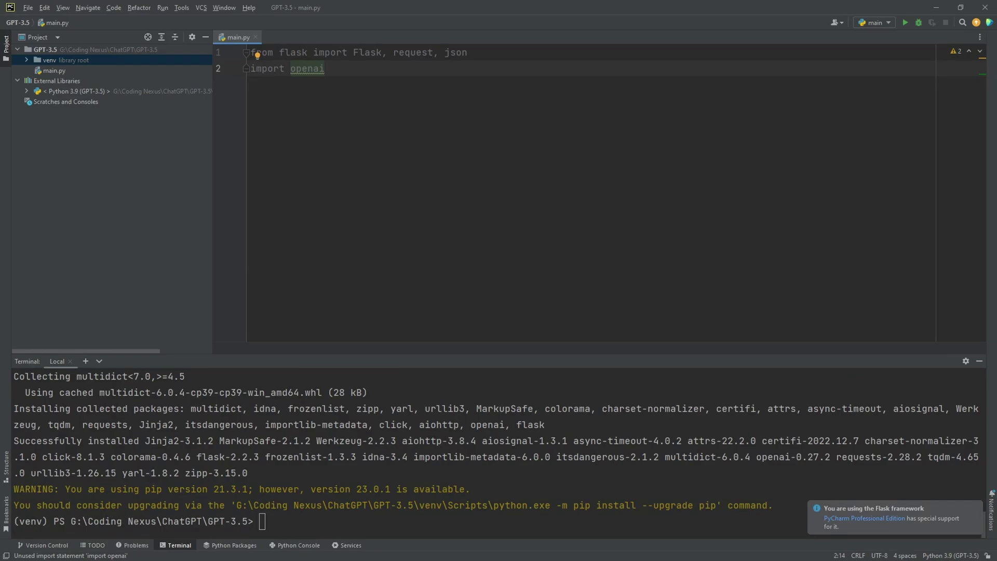
key(Return)
key(Return)
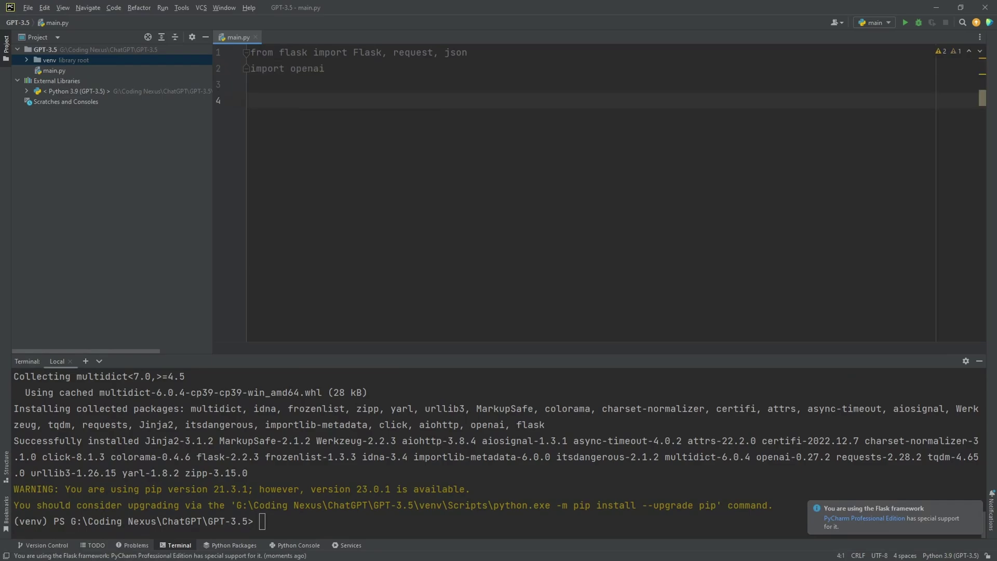
text(app)
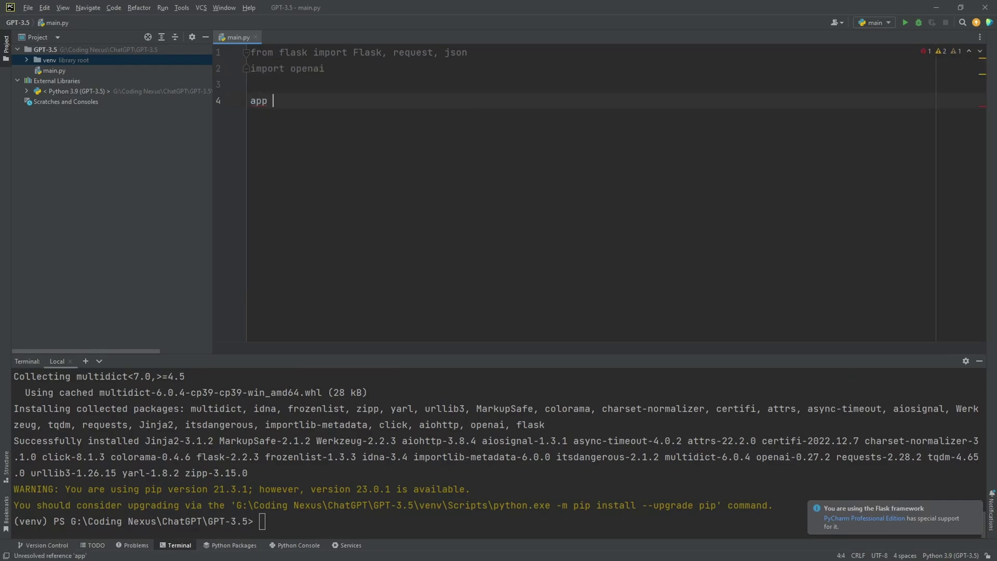
text( = Fl)
key(Tab)
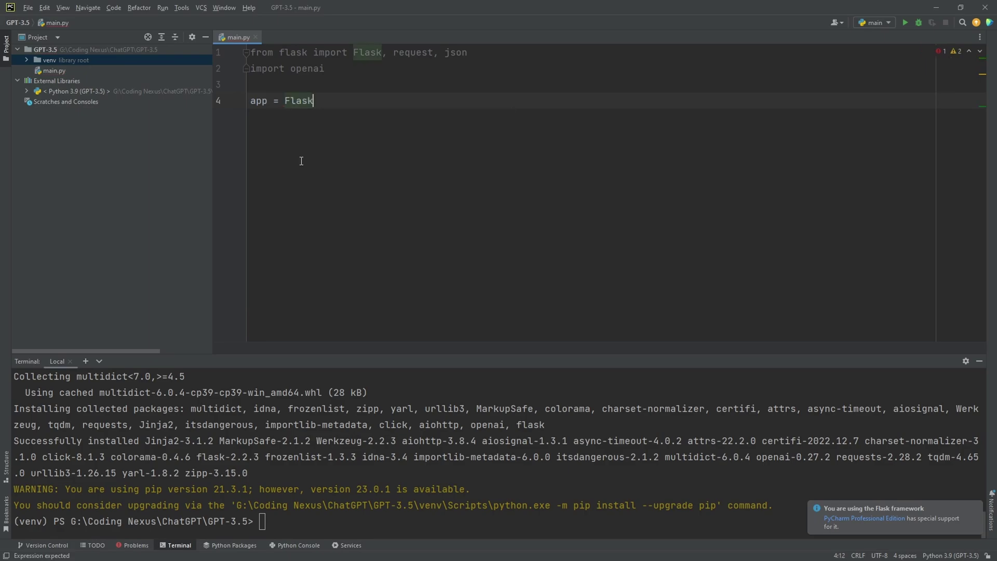
text(()
text(__)
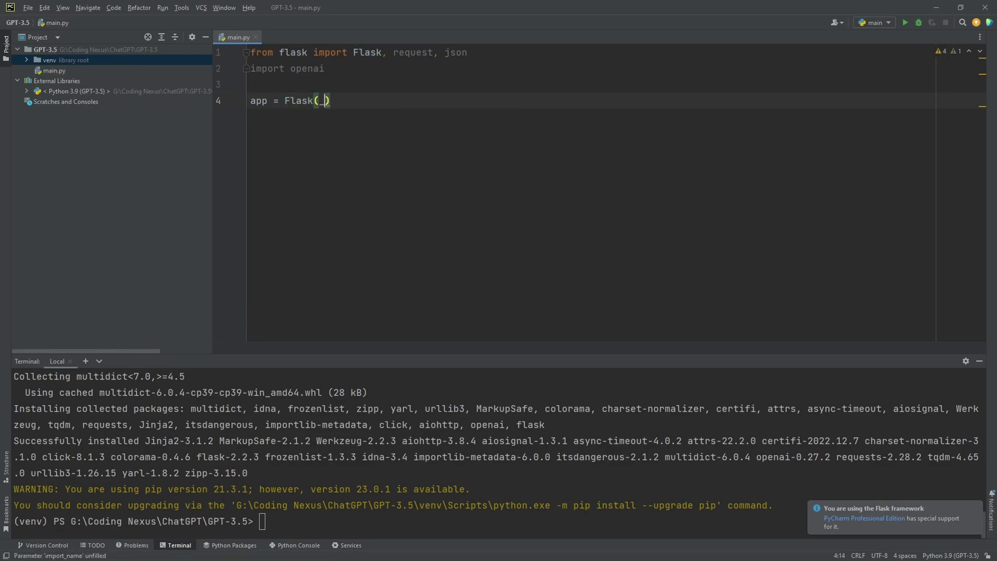
text(name__)
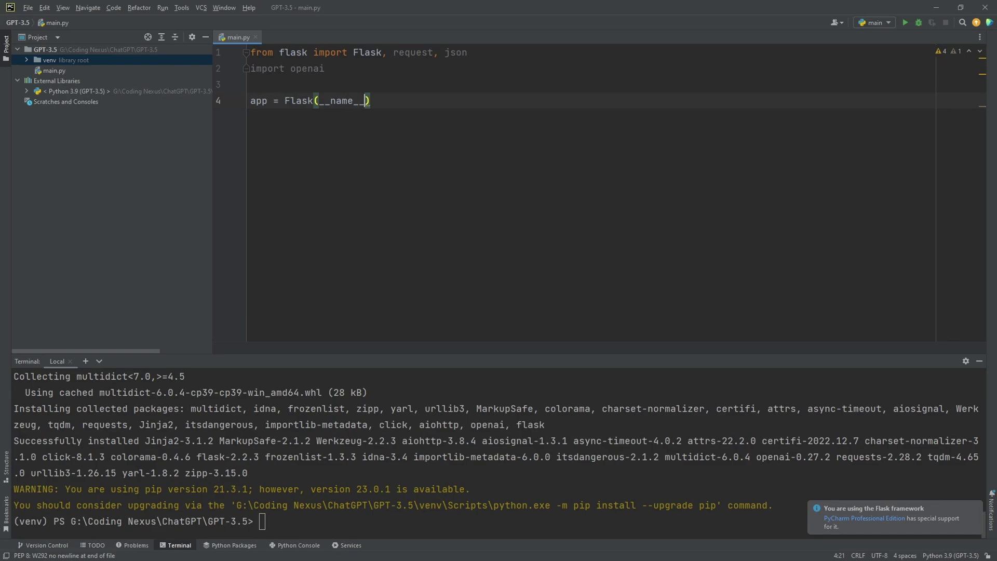
key(Return)
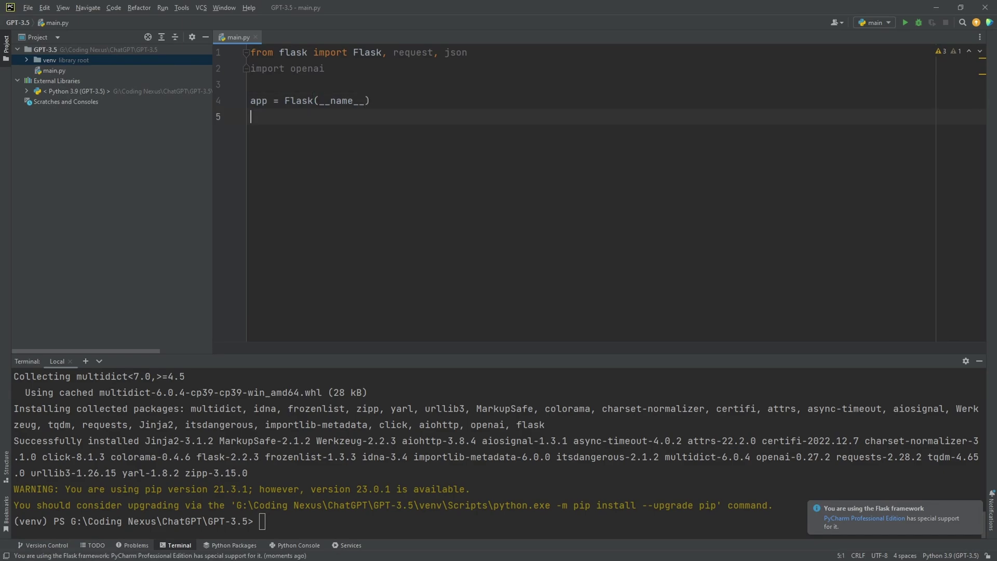
text(op)
text(enai.api)
key(Tab)
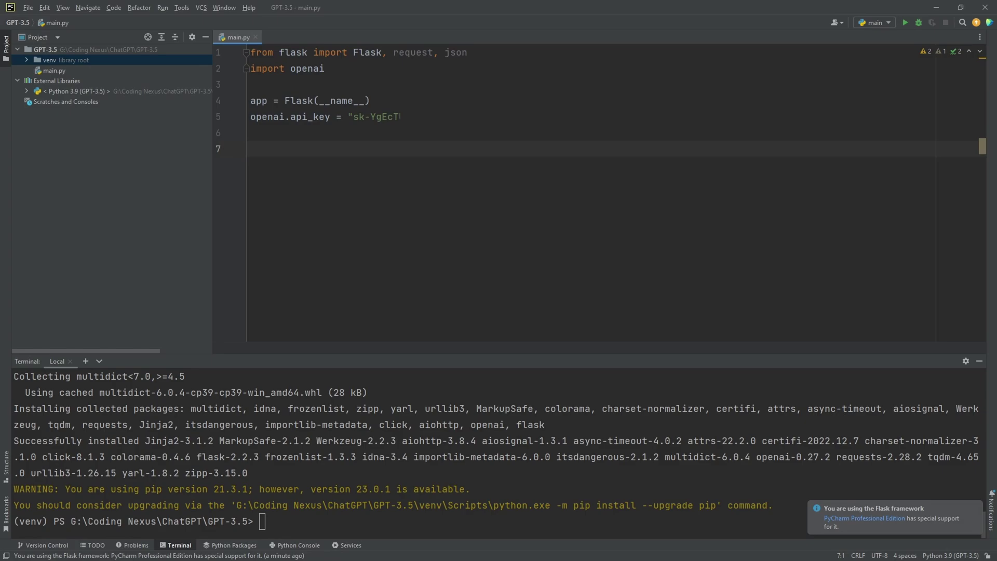
text(@a)
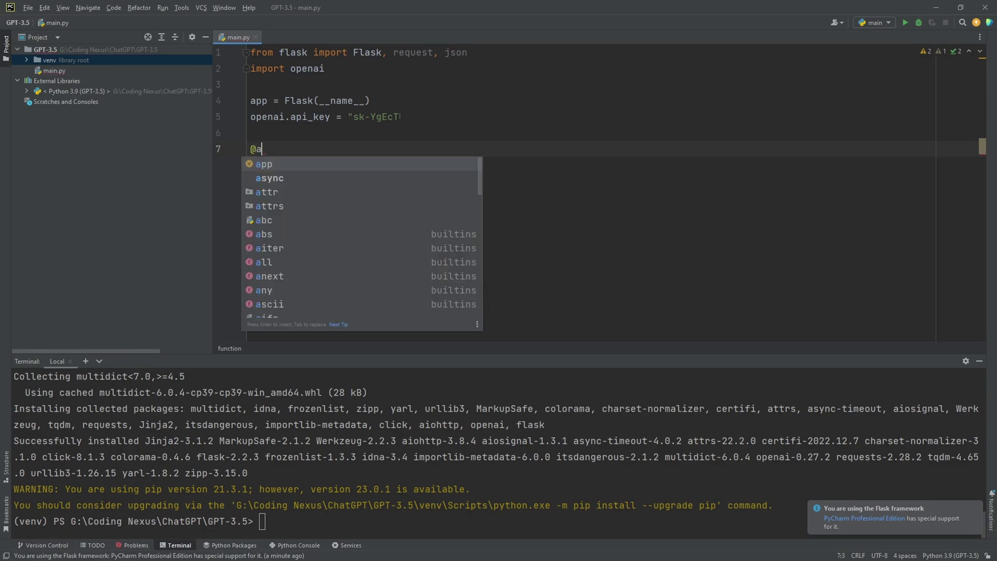
text(pp)
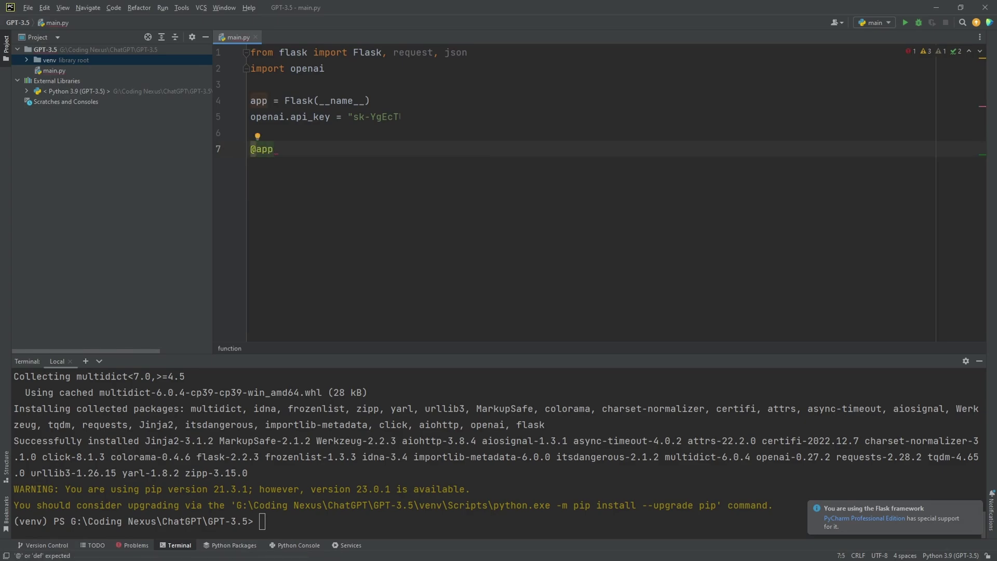
text(.route)
text(r()
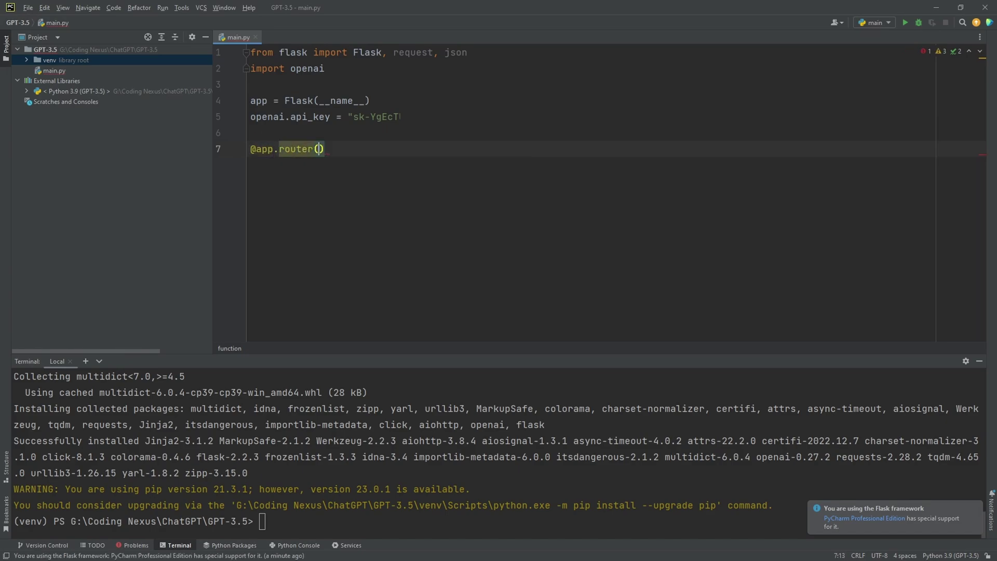
text(")
text(/)
key(Right)
text(, method)
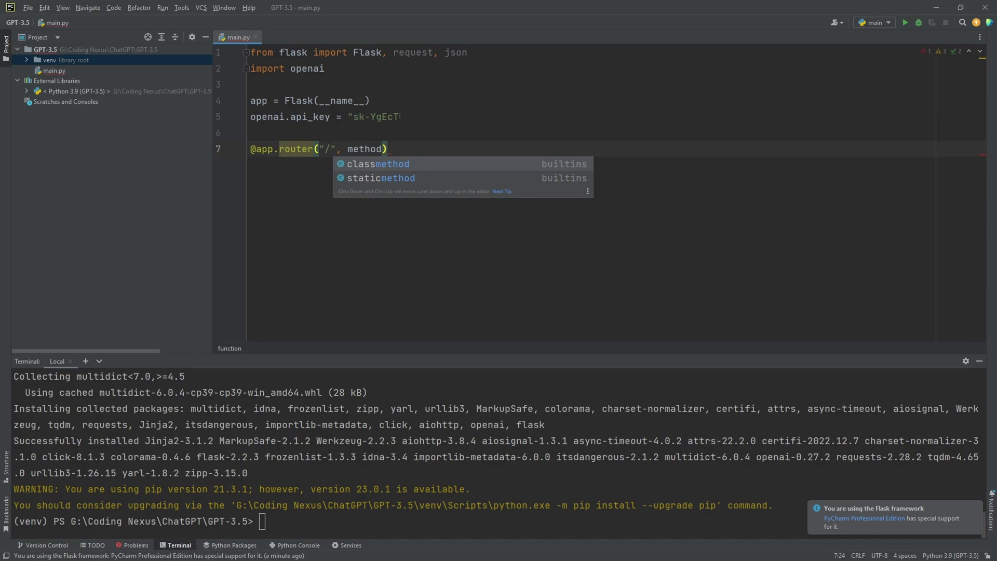
text(s=[")
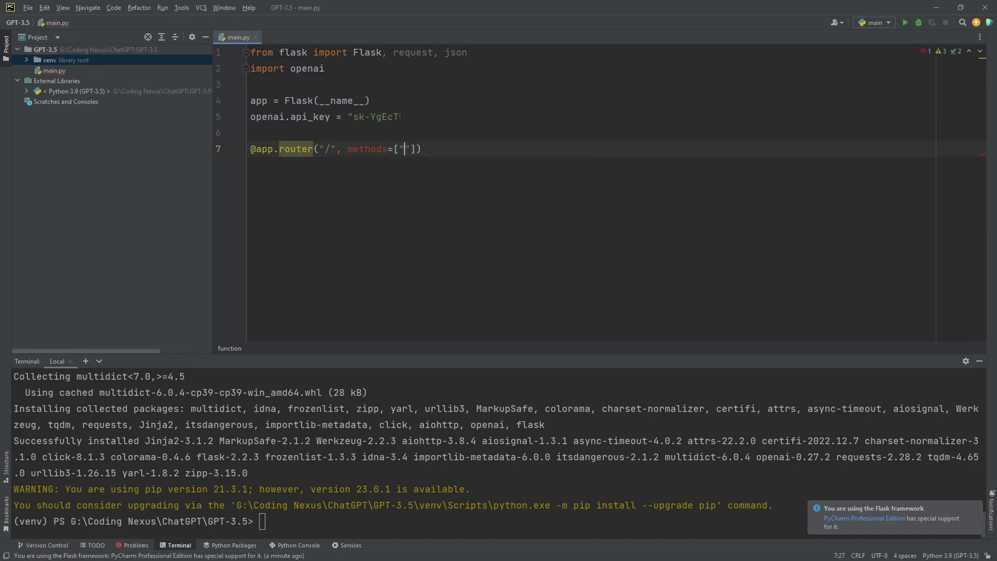
text(POST)
key(End)
key(Return)
text(def )
text(chatbot())
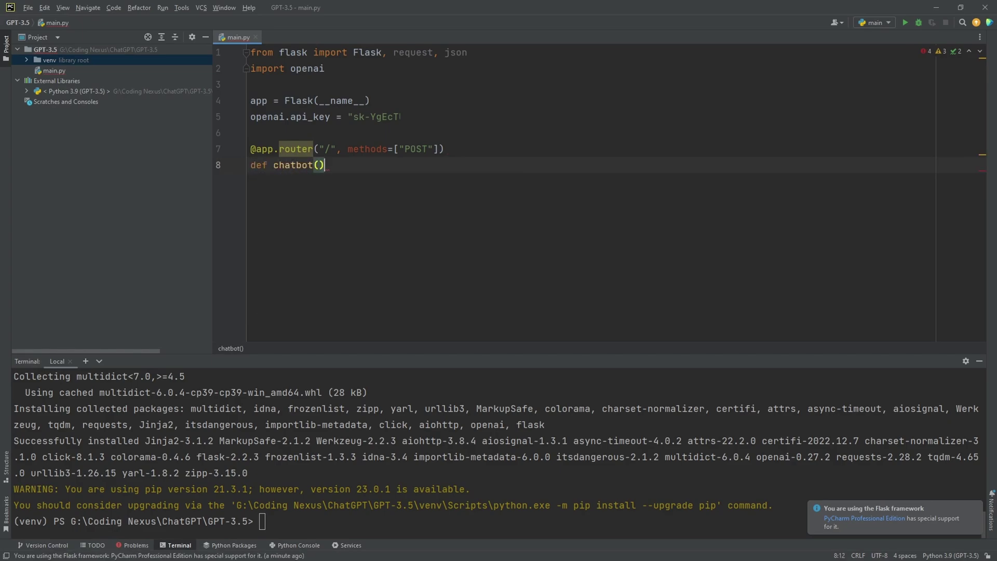
text(:)
key(Return)
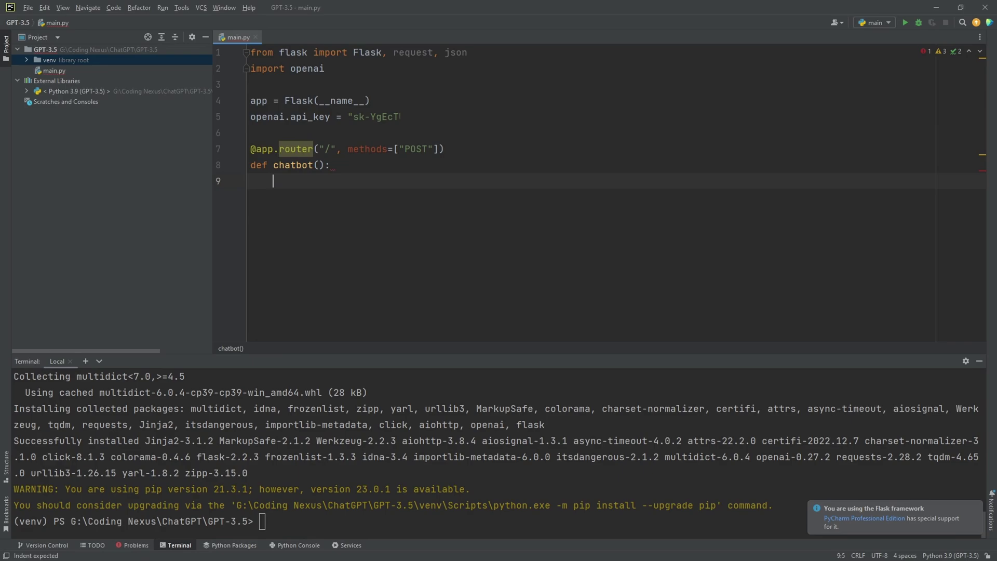
text(res)
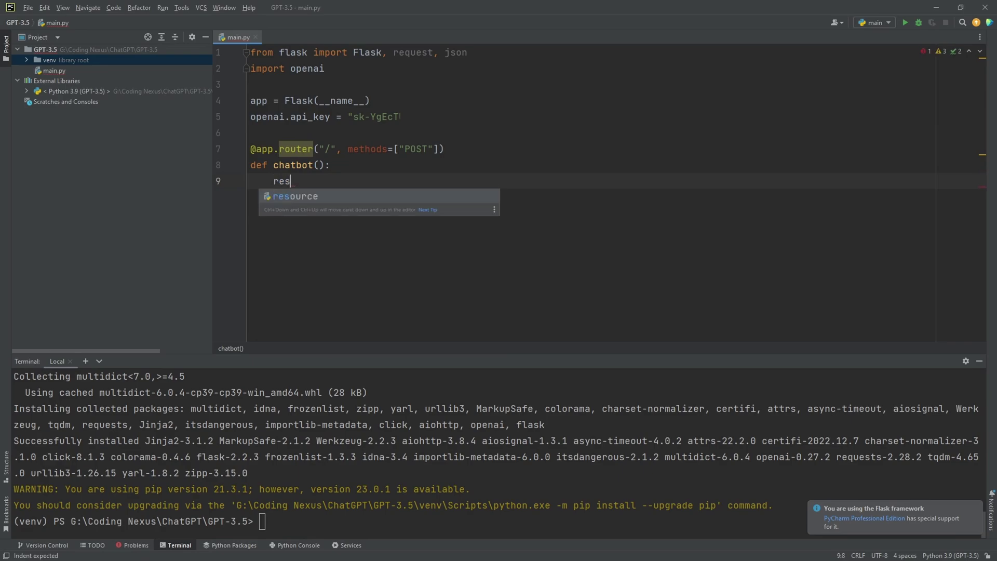
text(ponse)
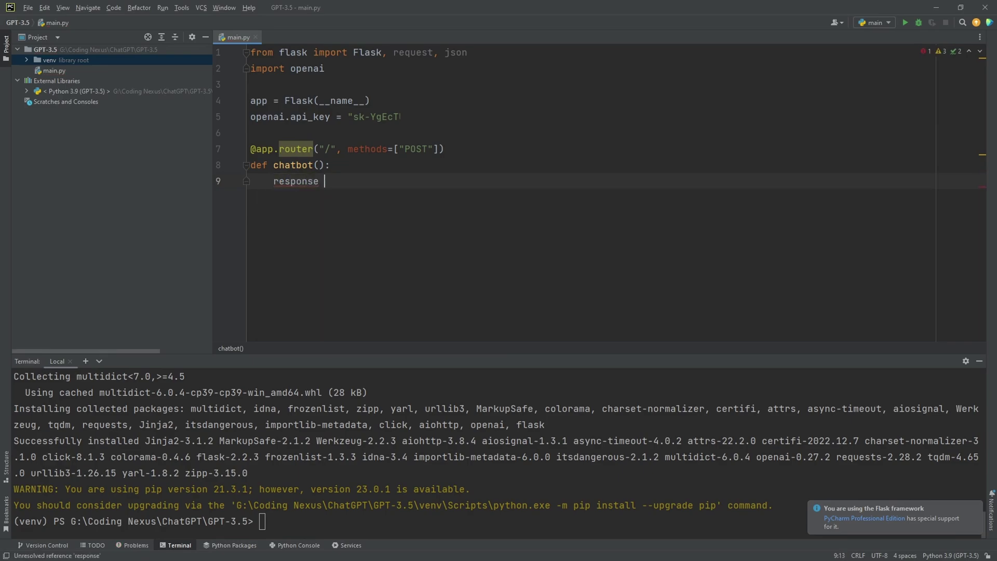
text( = openai)
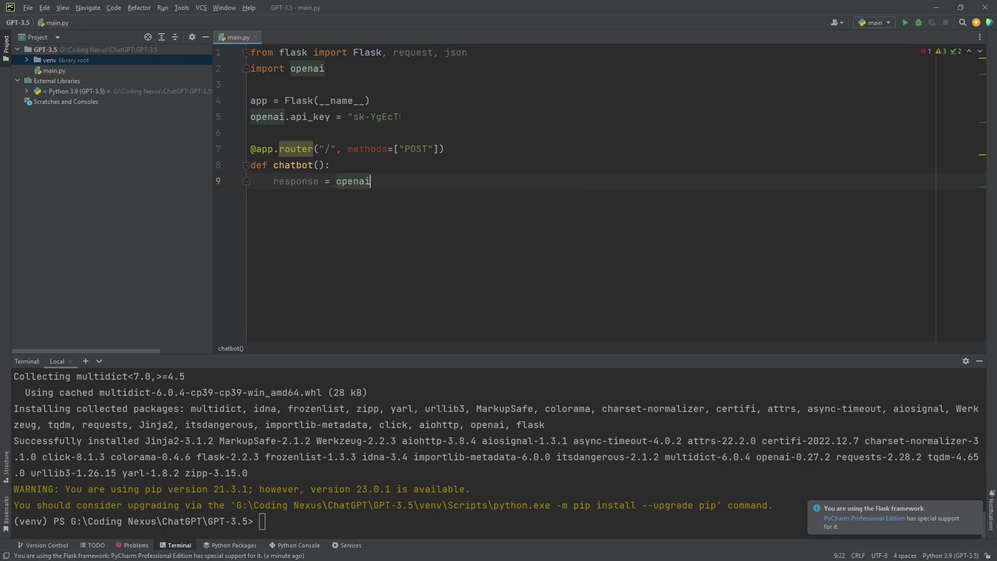
text(.CHat)
key(Tab)
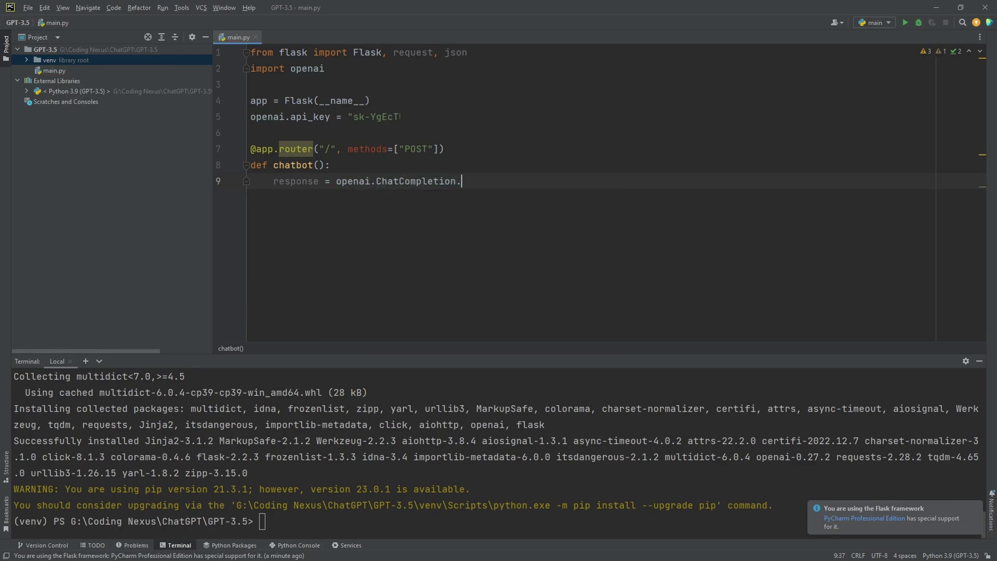
text(.cre)
key(Tab)
text(()
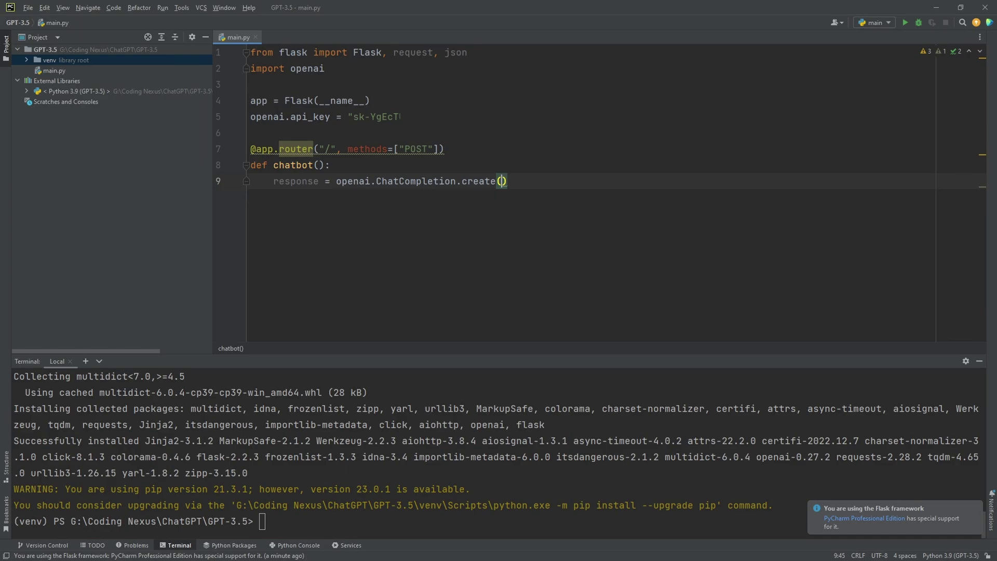
Pass model gpt-3.5-turbo and a user message from json.loads(request.data)['message']
key(Return)
text(mod)
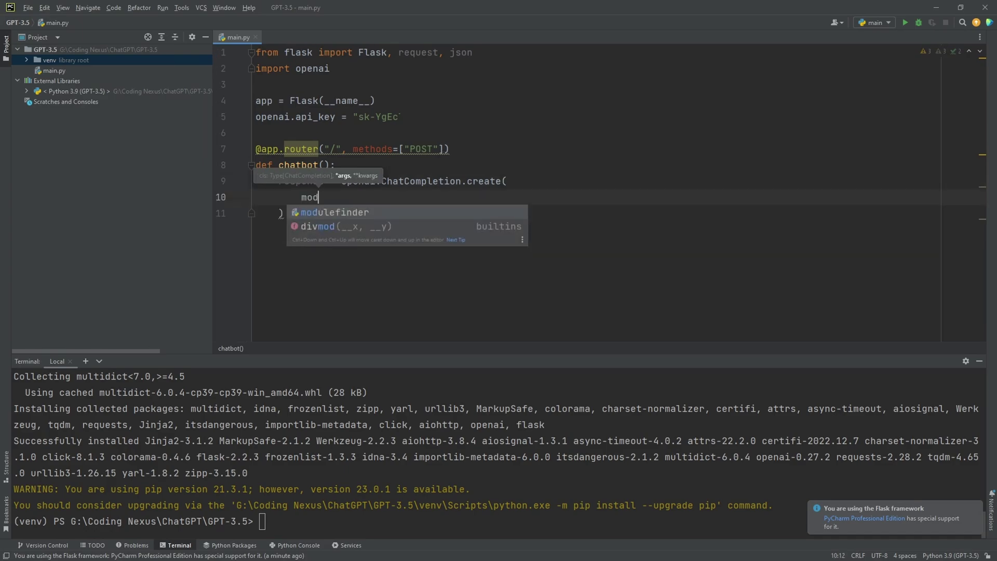
text(el)
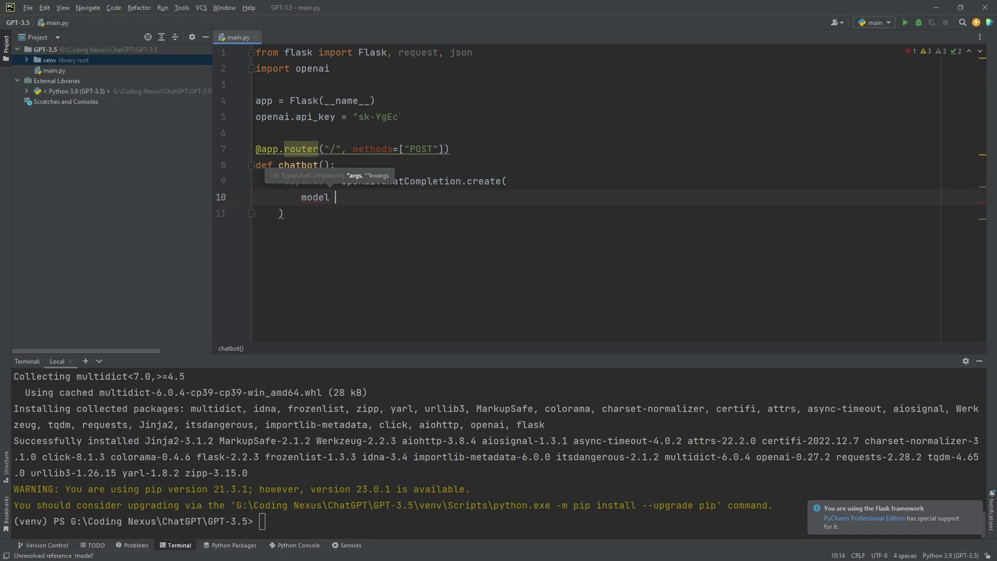
text(=")
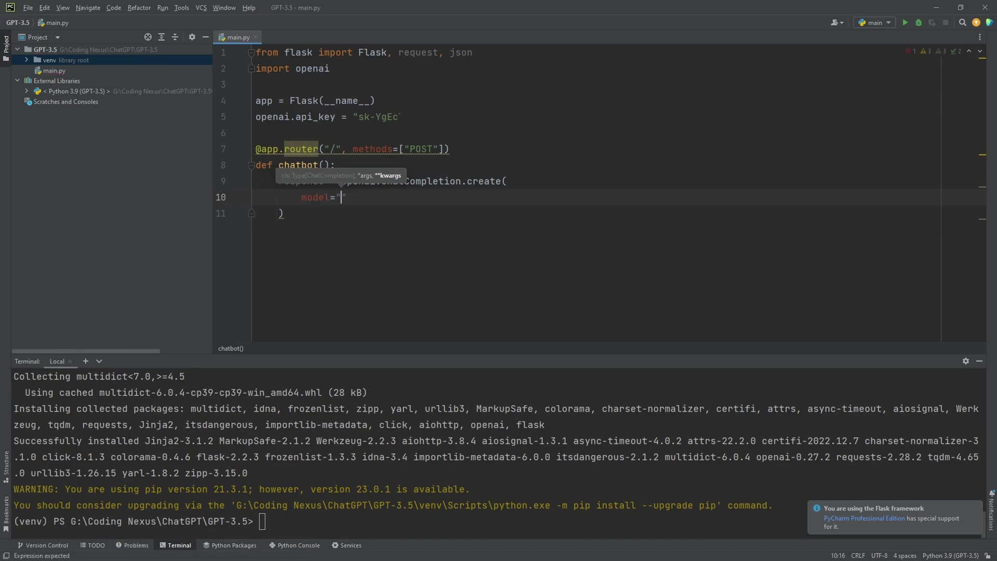
text(gpt)
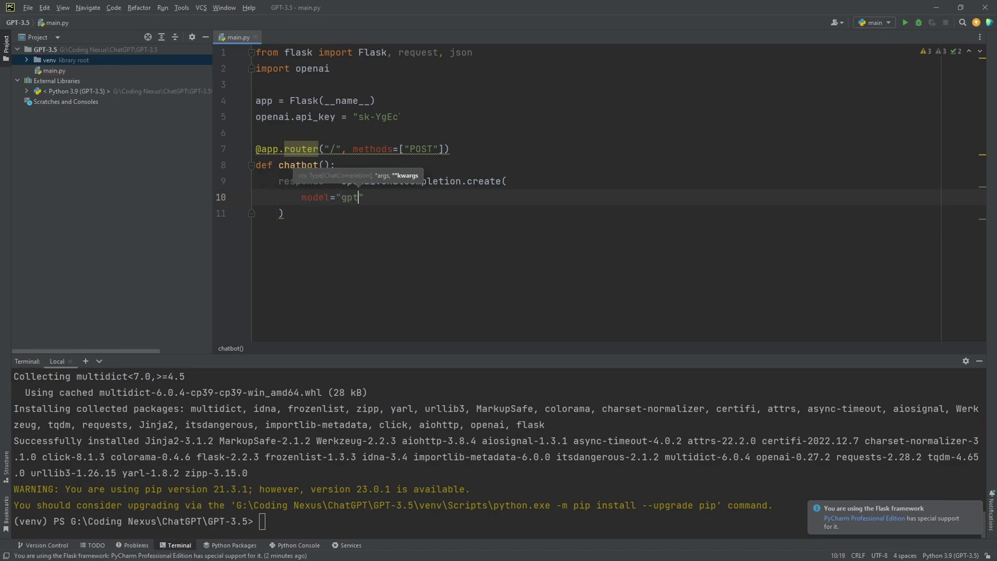
text(-3.5)
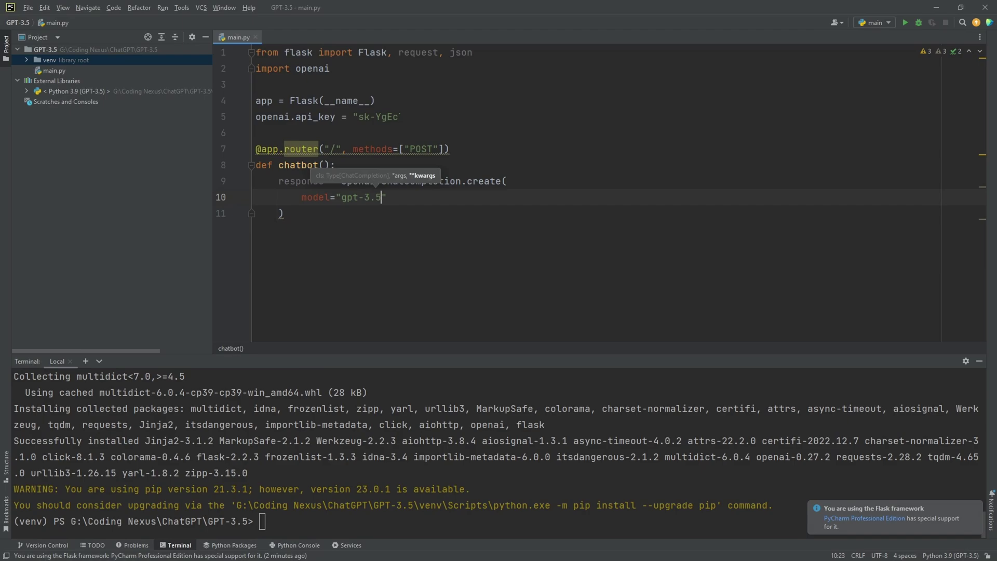
text(-turbo")
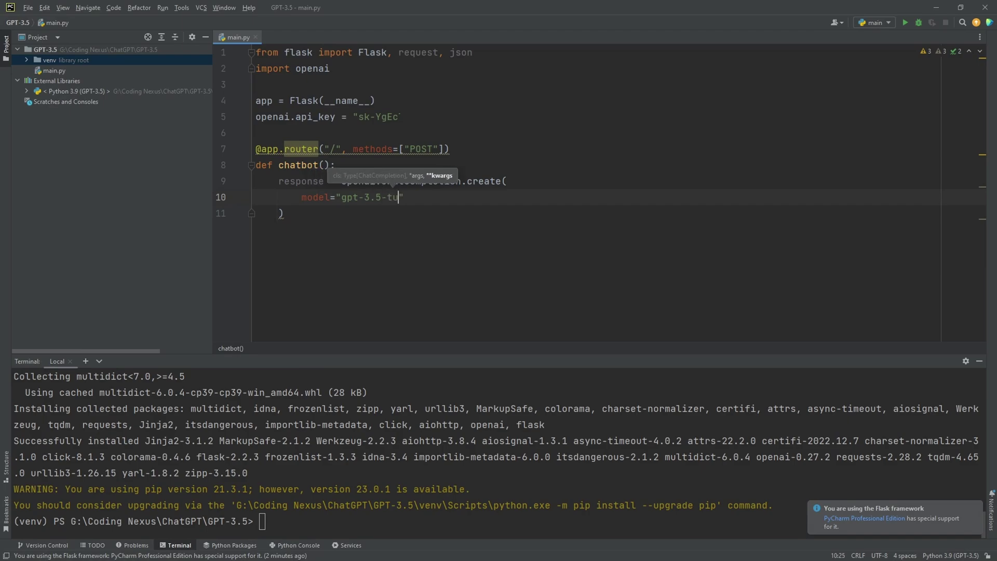
text(,)
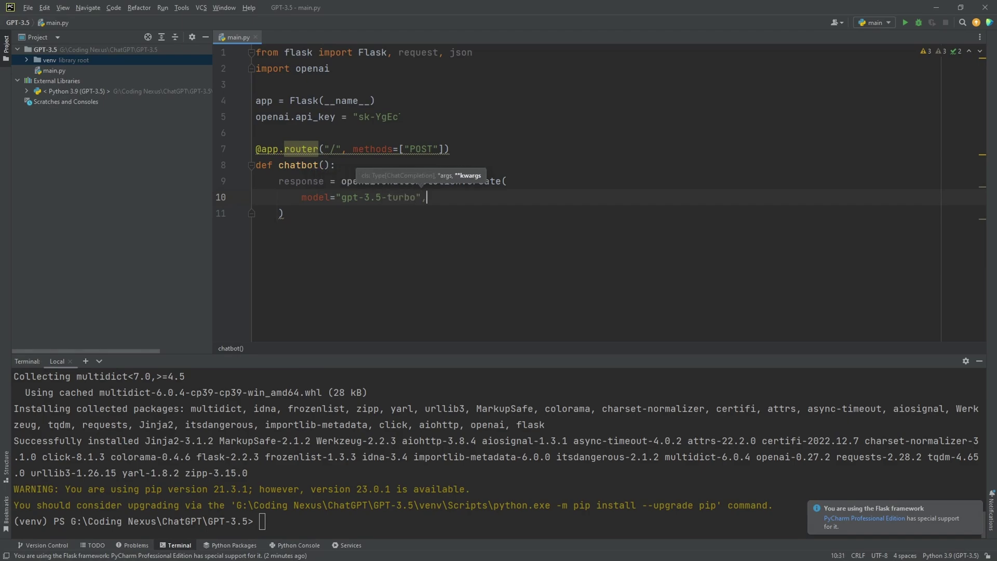
key(Return)
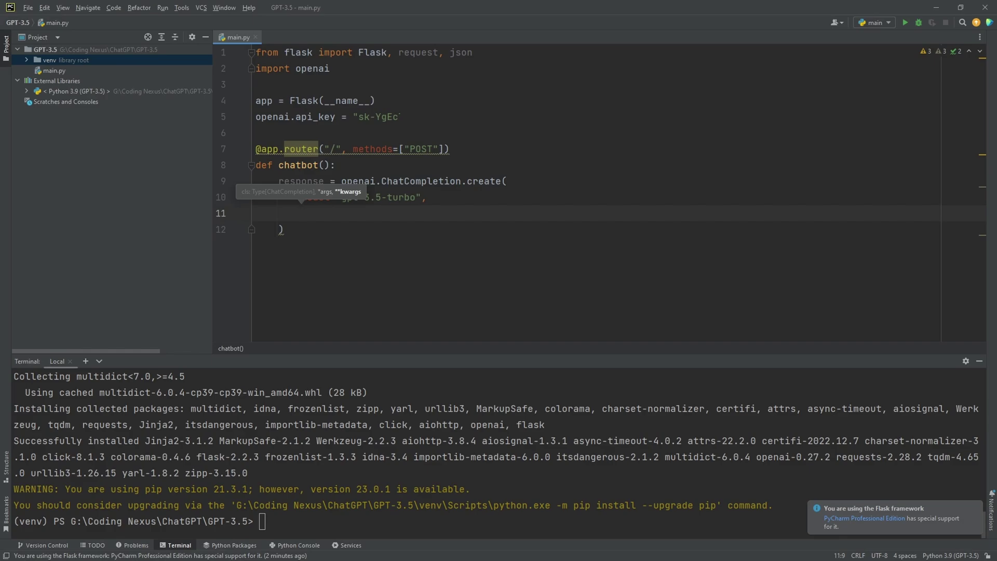
text(messages=[)
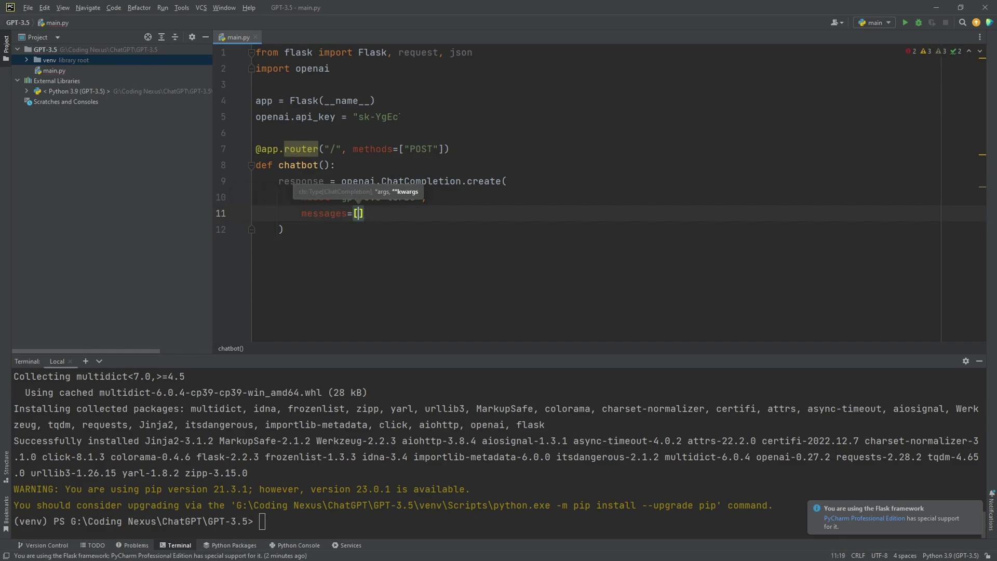
key(Return)
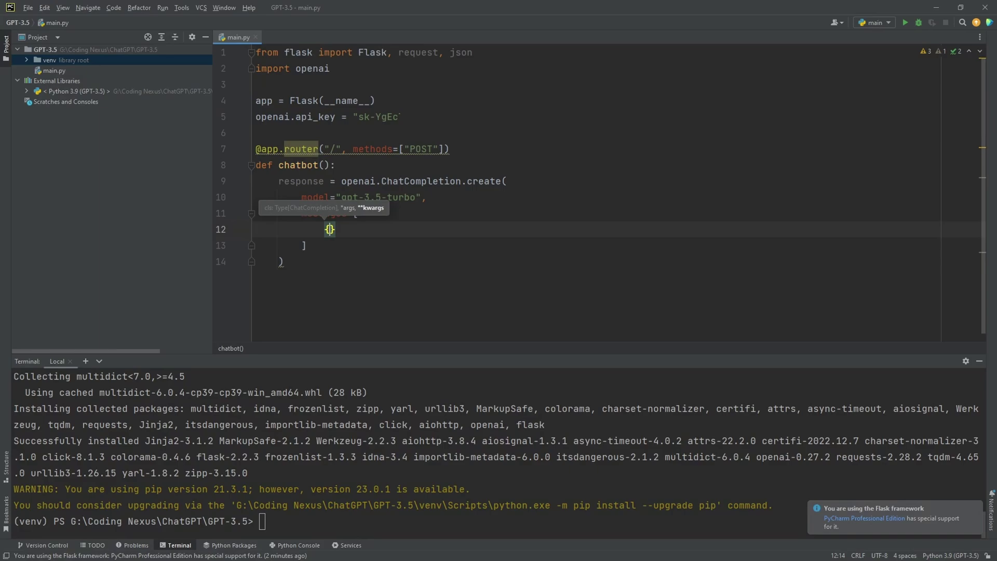
text({)
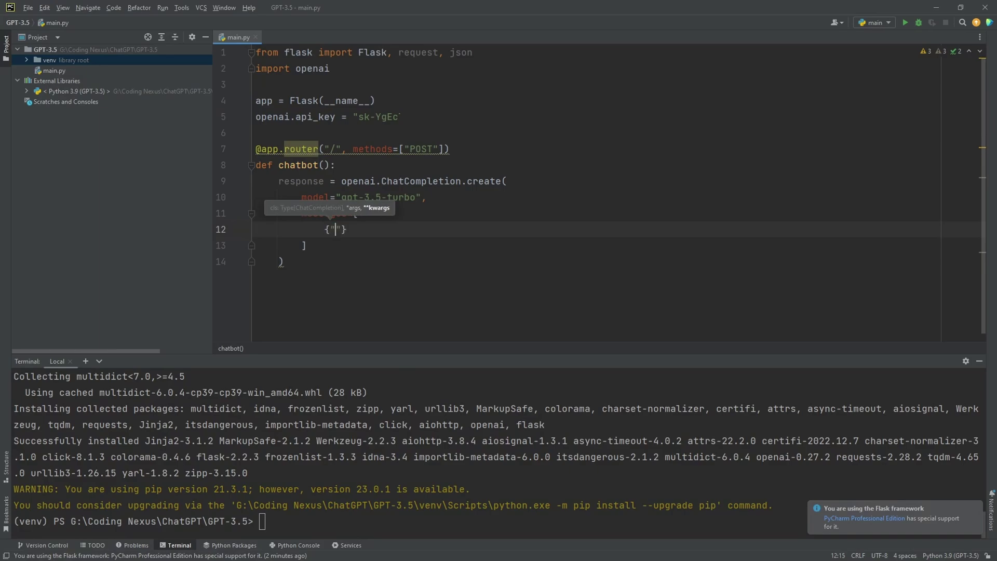
text("role")
text(: )
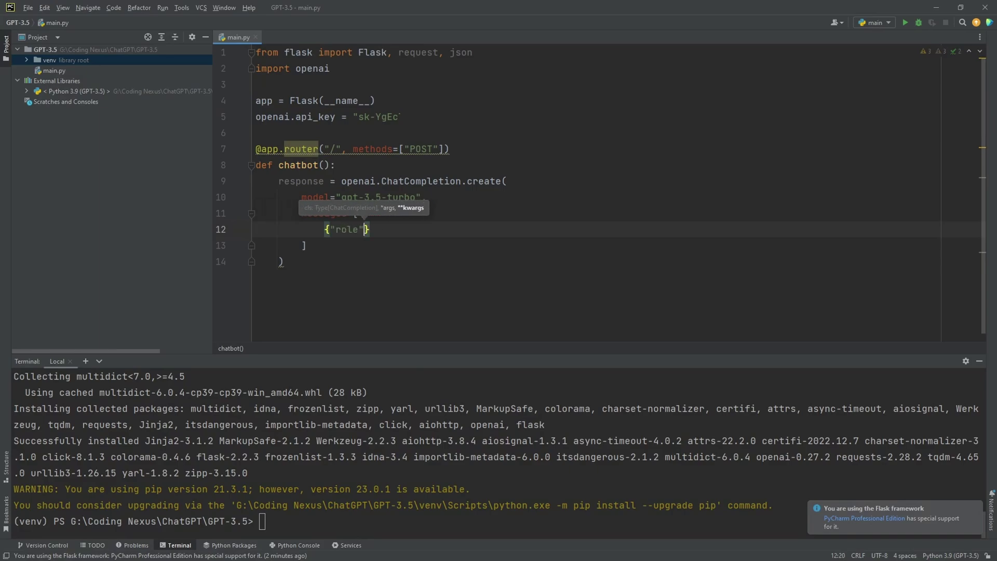
text(: "user")
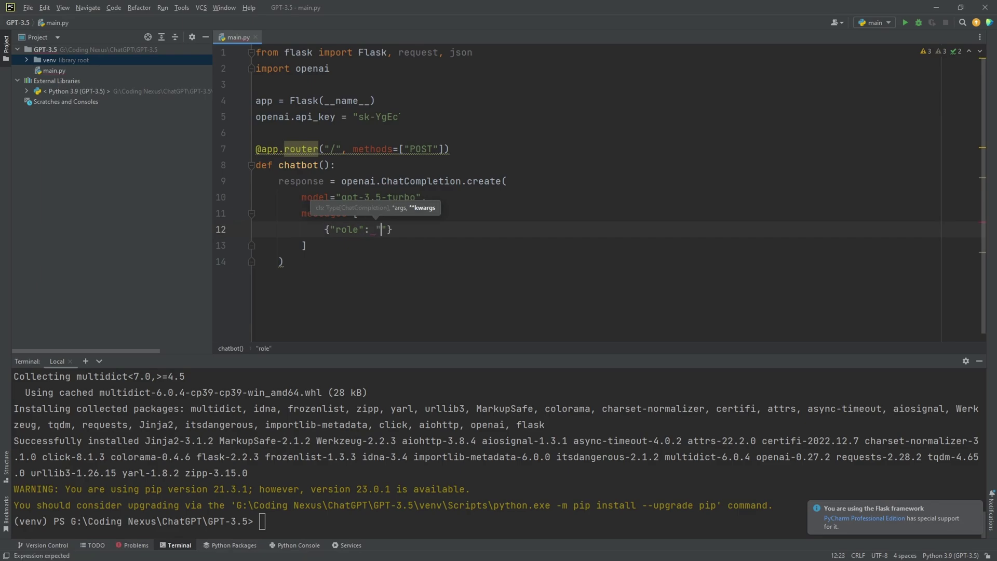
text(, "conte)
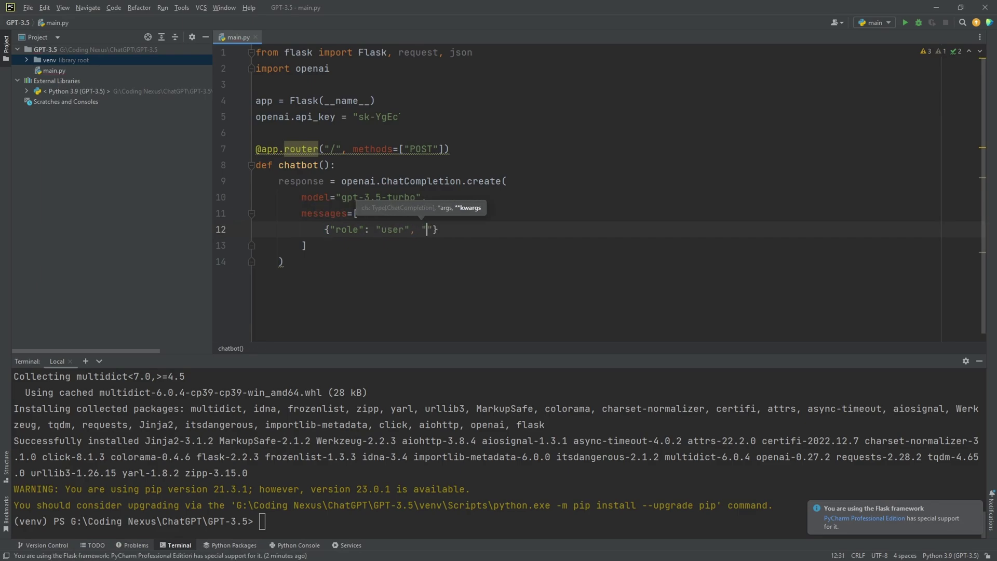
text(nt": )
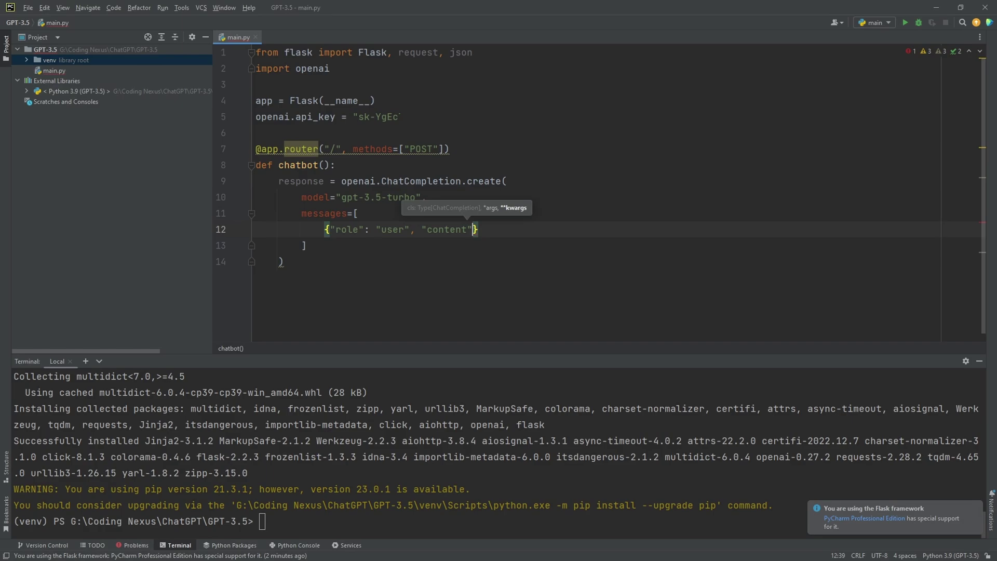
text(json.lo)
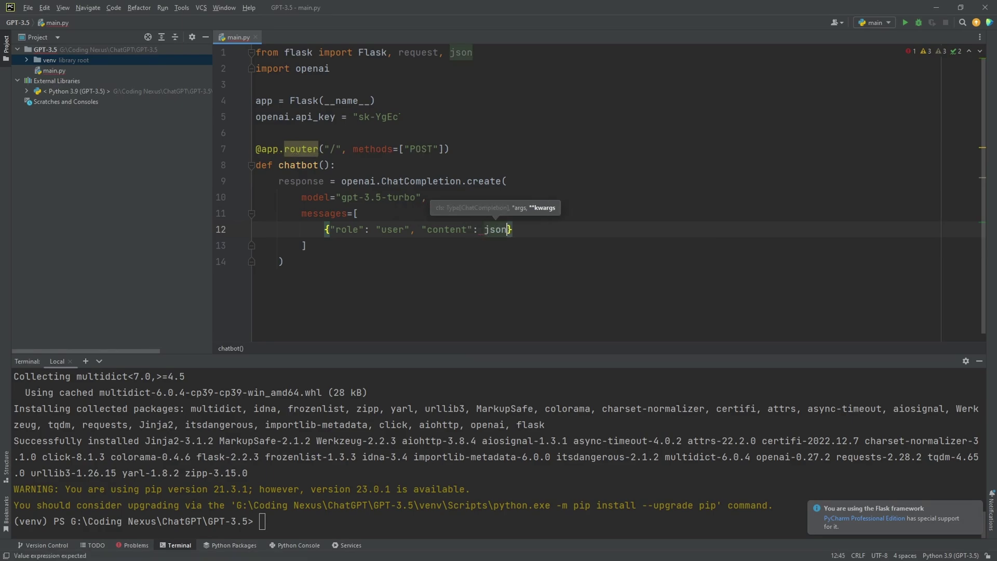
text(ads(req)
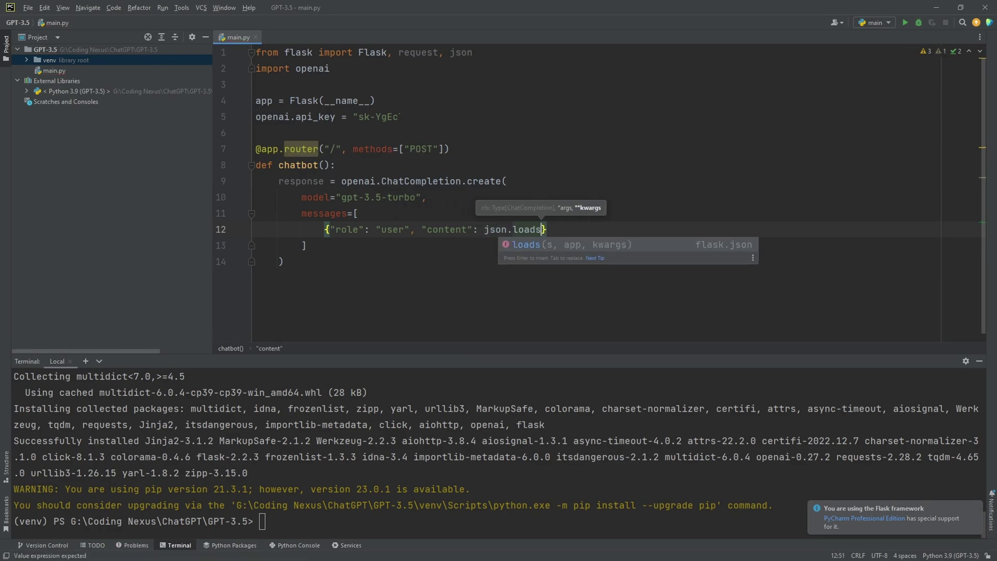
key(Tab)
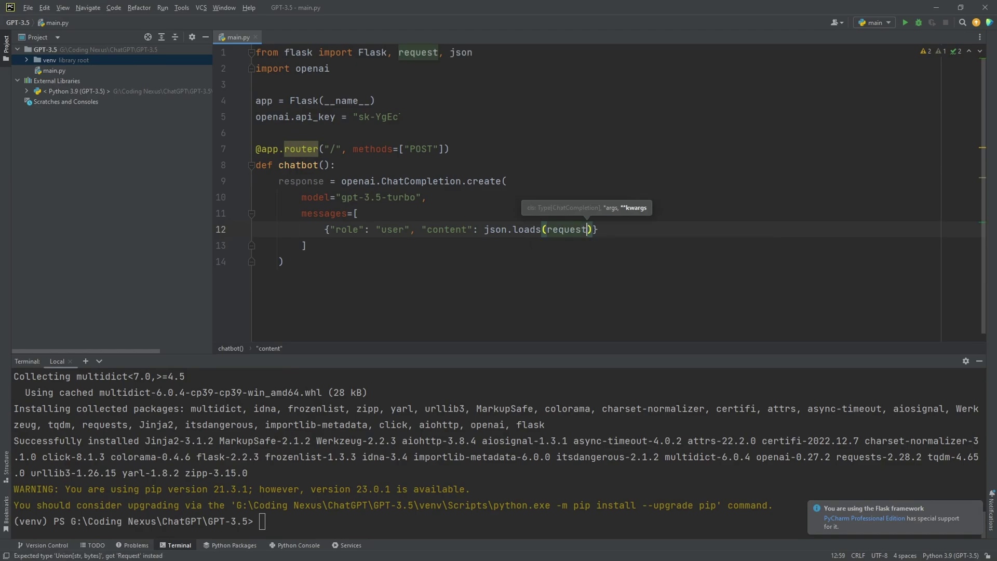
text(.data)
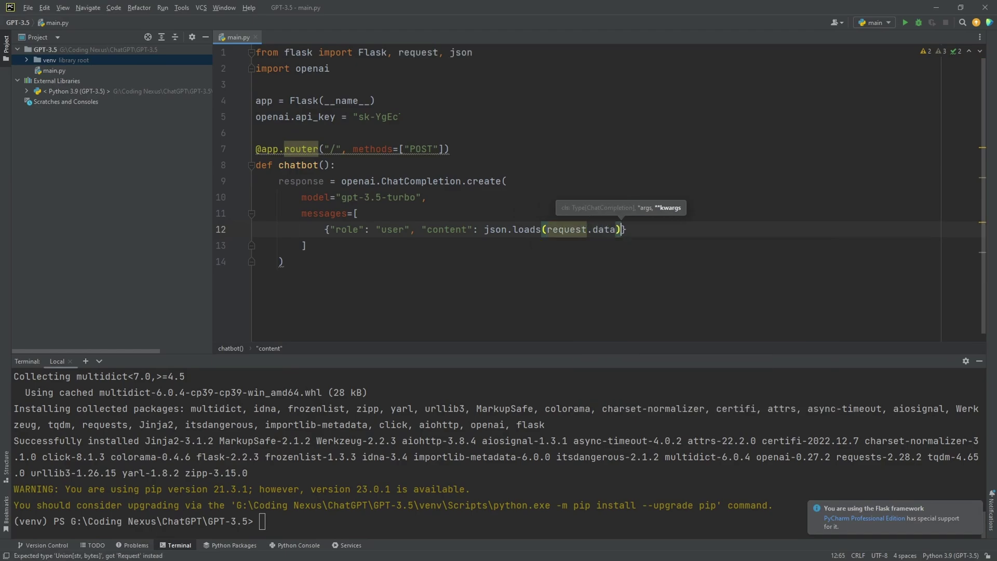
key(Right)
text(, str)
text(ict=)
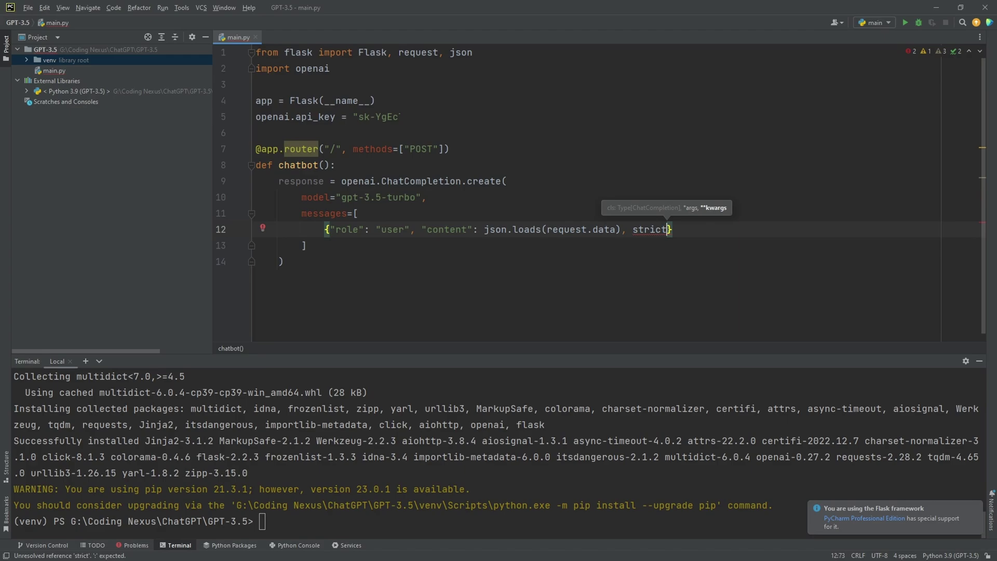
text(Fl)
key(BackSpace)
text(alse)
click(623, 229)
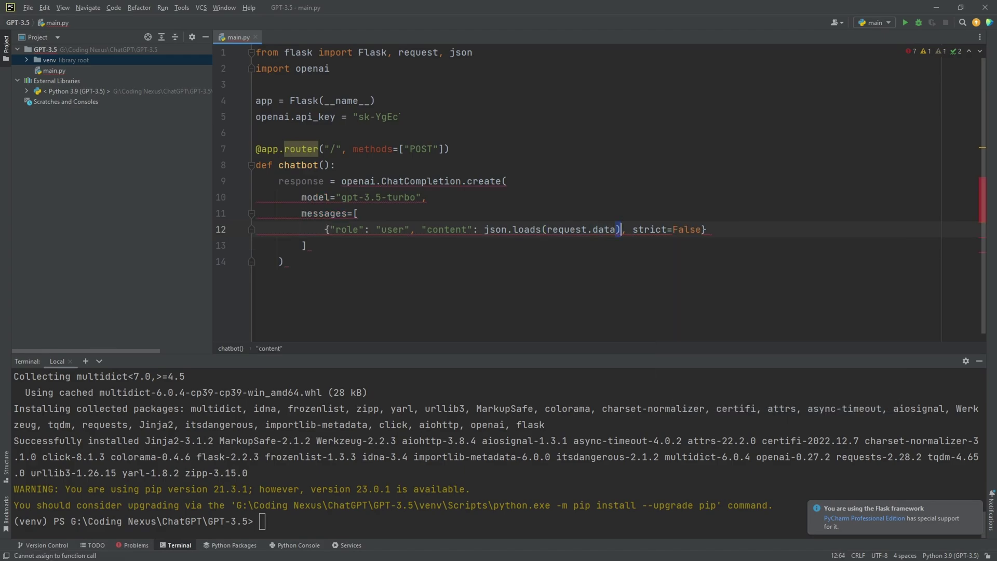
key(BackSpace)
key(Right)
key(Right)
key(Right)
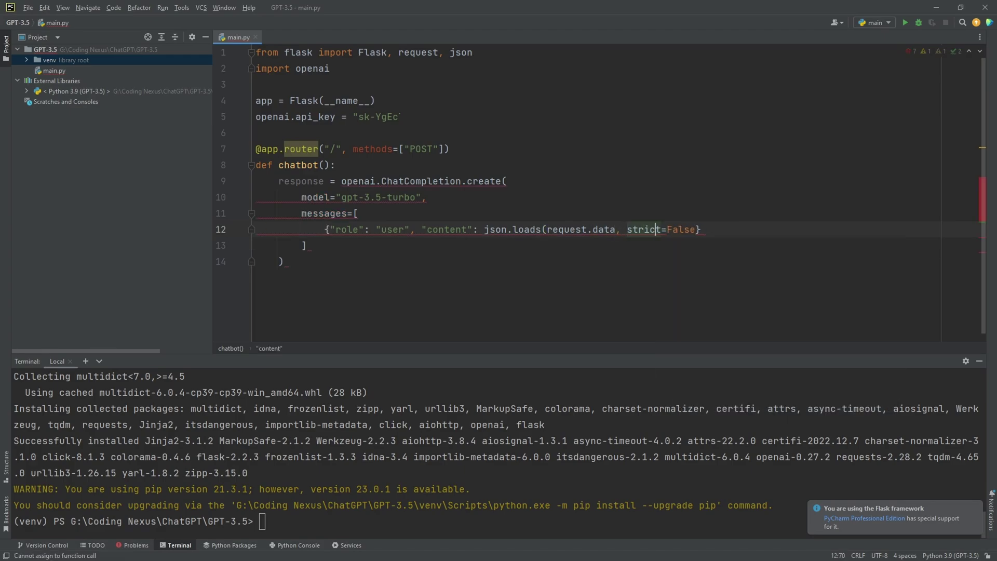
key(End)
key(Left)
text())
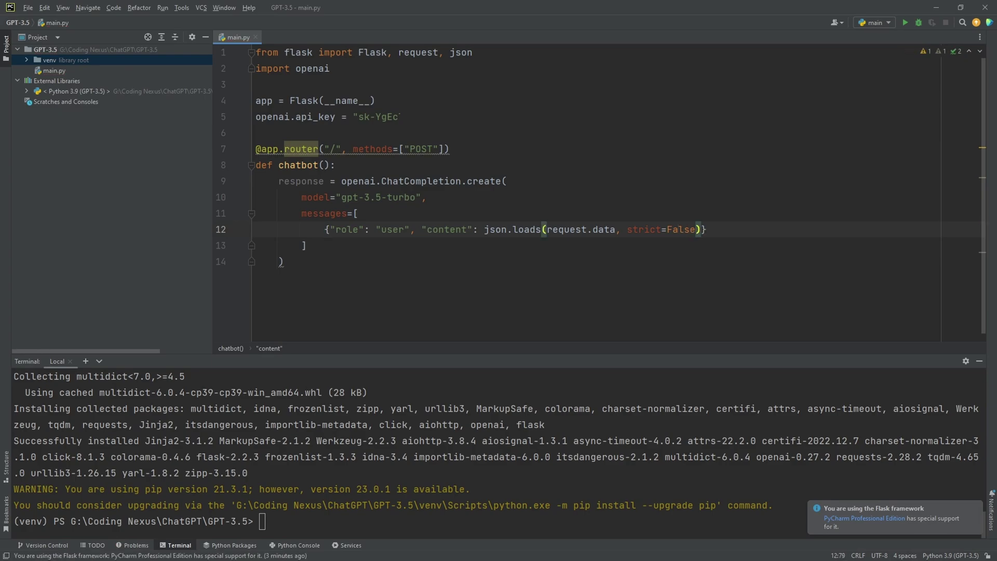
text(['mes)
text(sage)
click(353, 278)
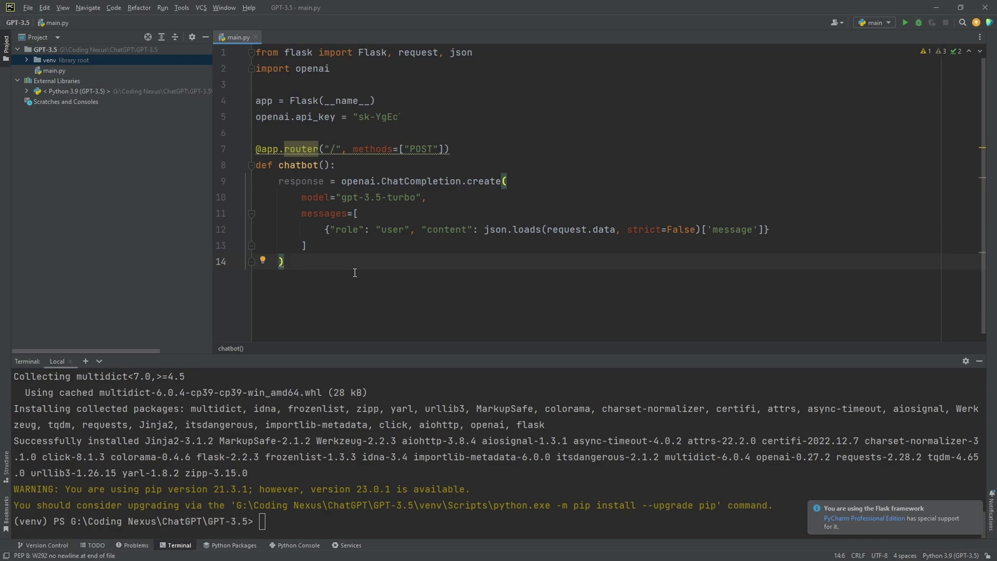
Return response['choices'][0]['message'] from chatbot and clear the terminal with cls
key(Return)
text(retu)
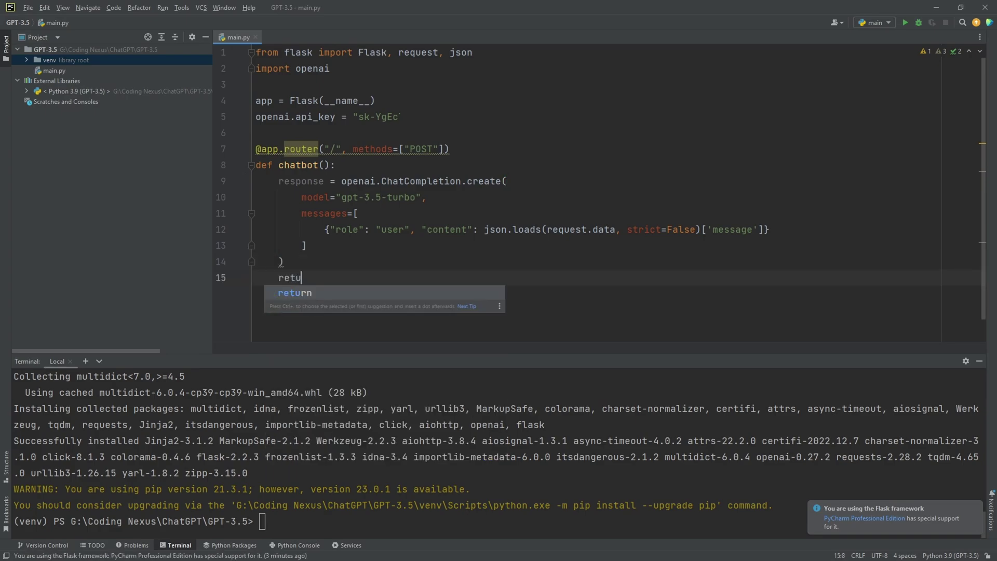
text(rn res)
key(Tab)
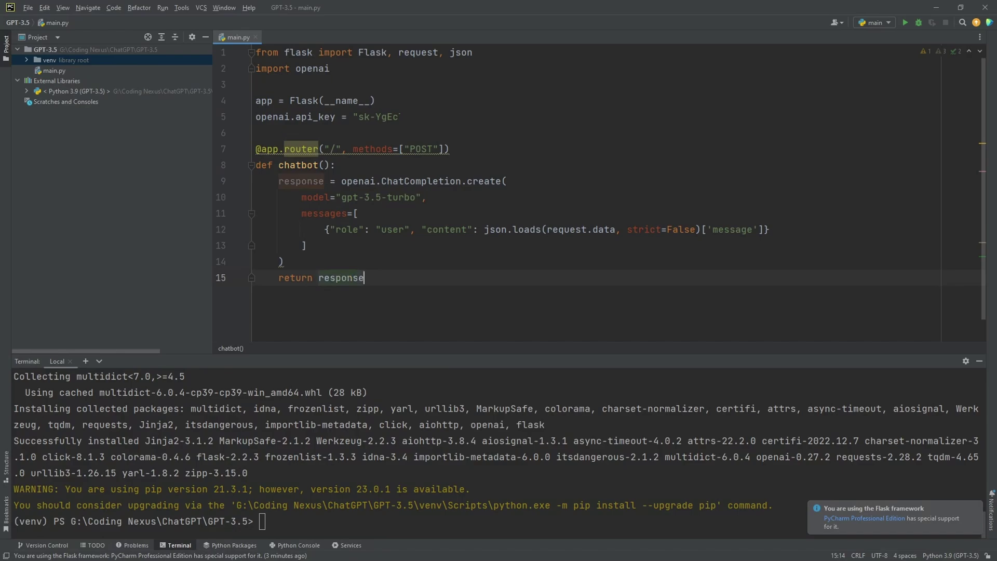
text(['ch)
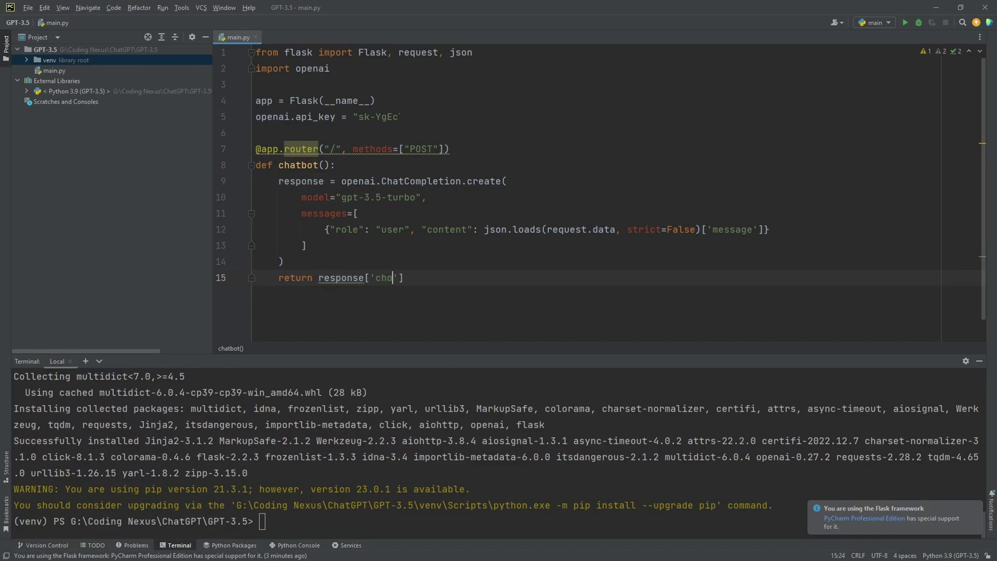
text(oices)
key(End)
text([0)
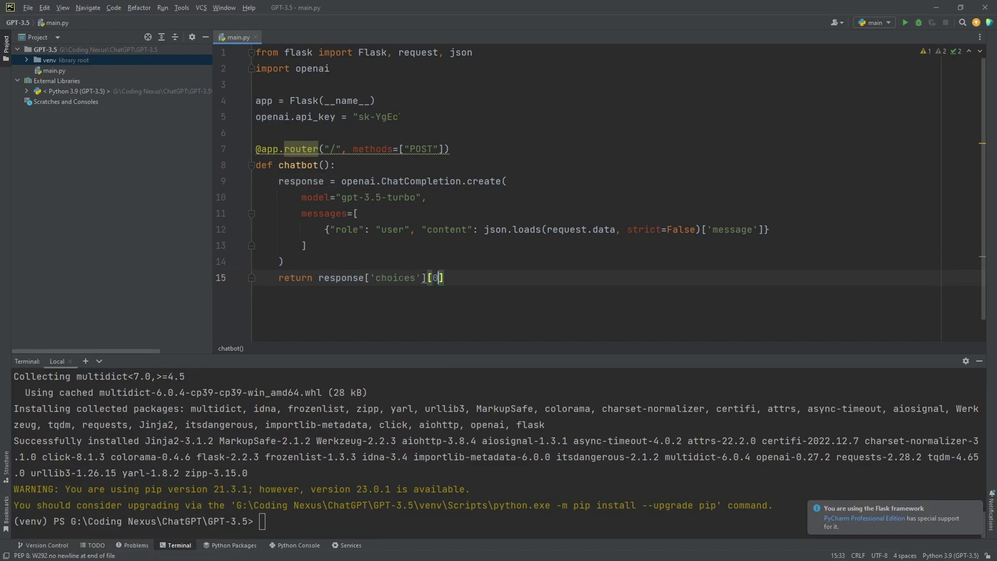
key(End)
text([')
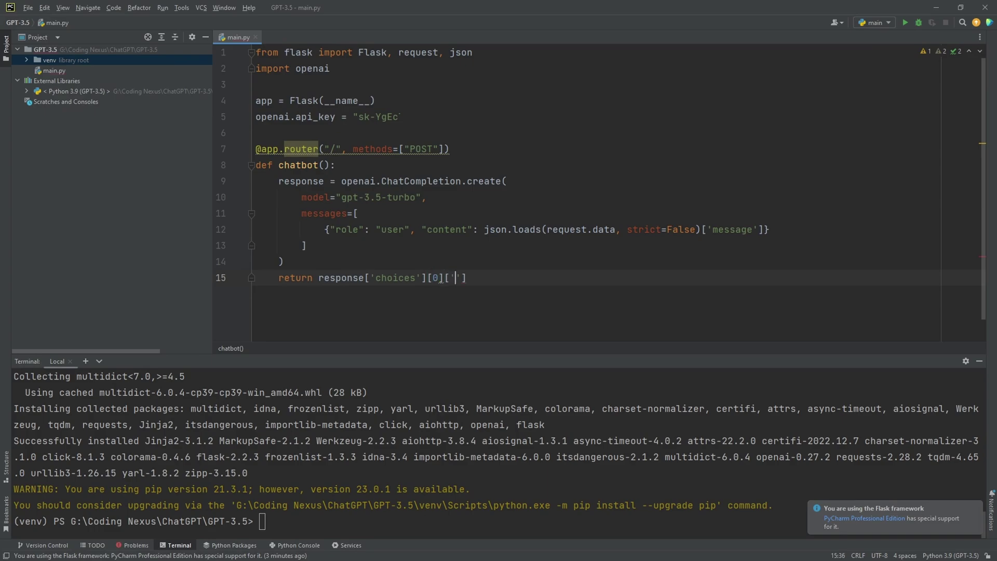
text(message)
key(Right)
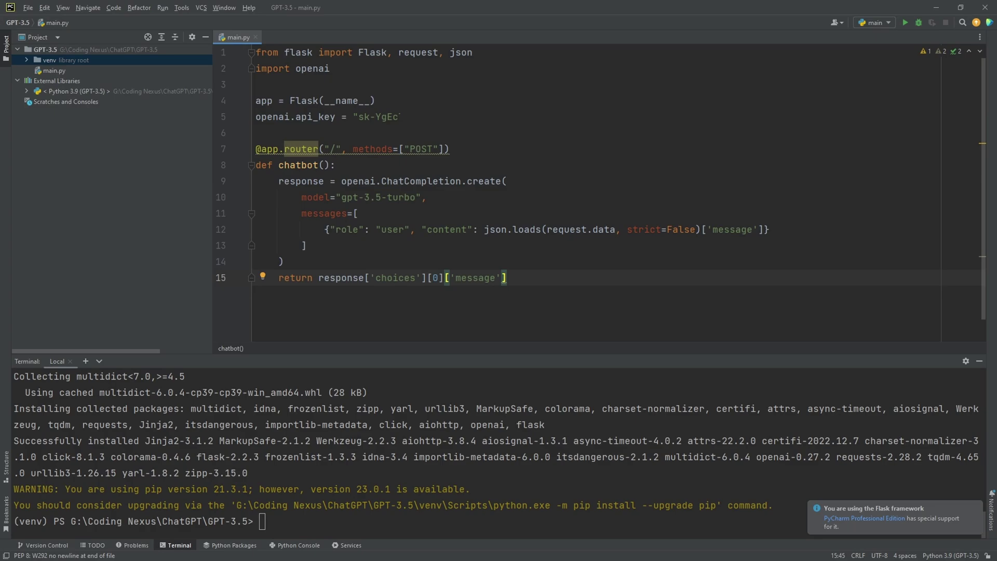
text(cls)
key(Return)
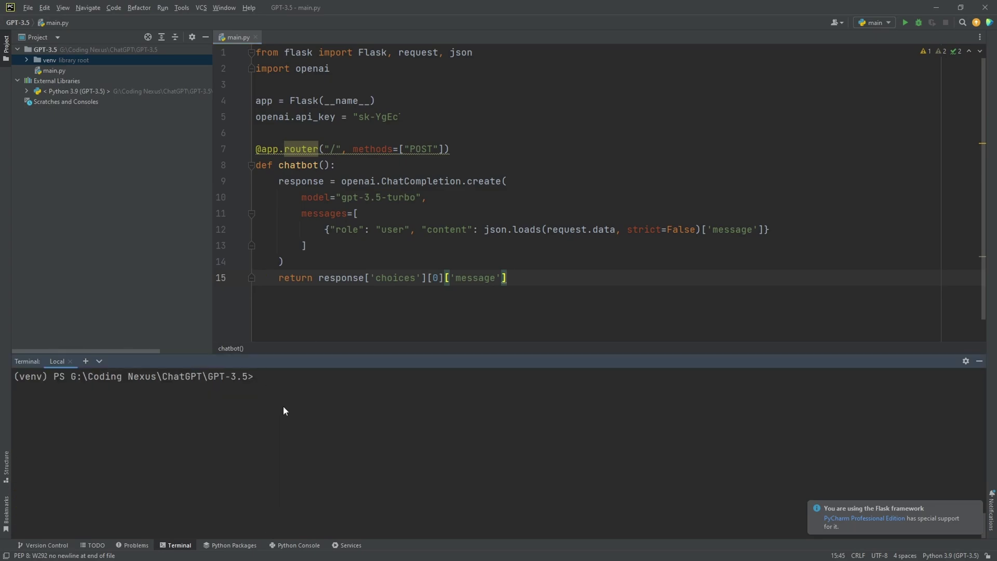
text(flask)
key(BackSpace)
text(k --app)
text( main )
text(run)
key(Return)
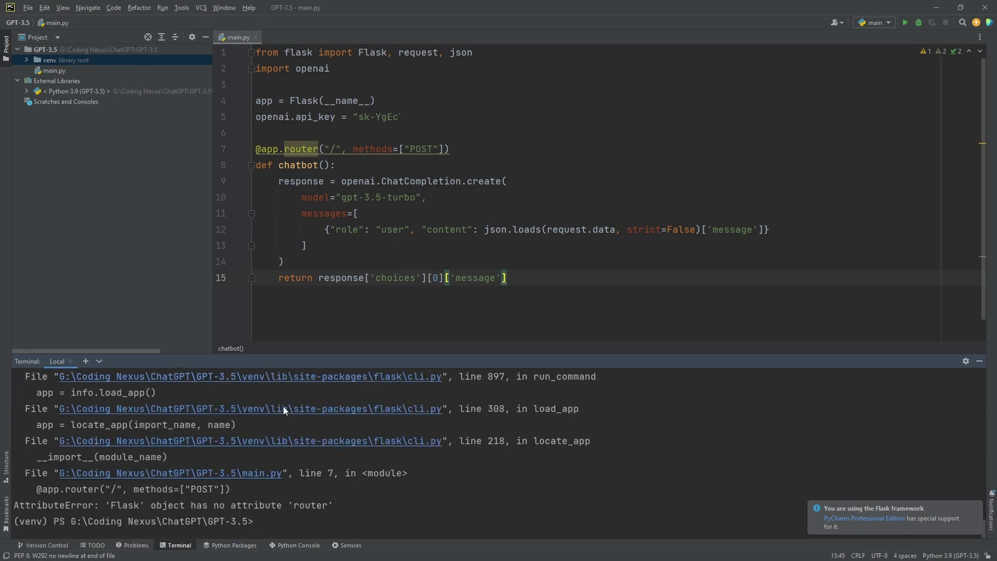
click(321, 149)
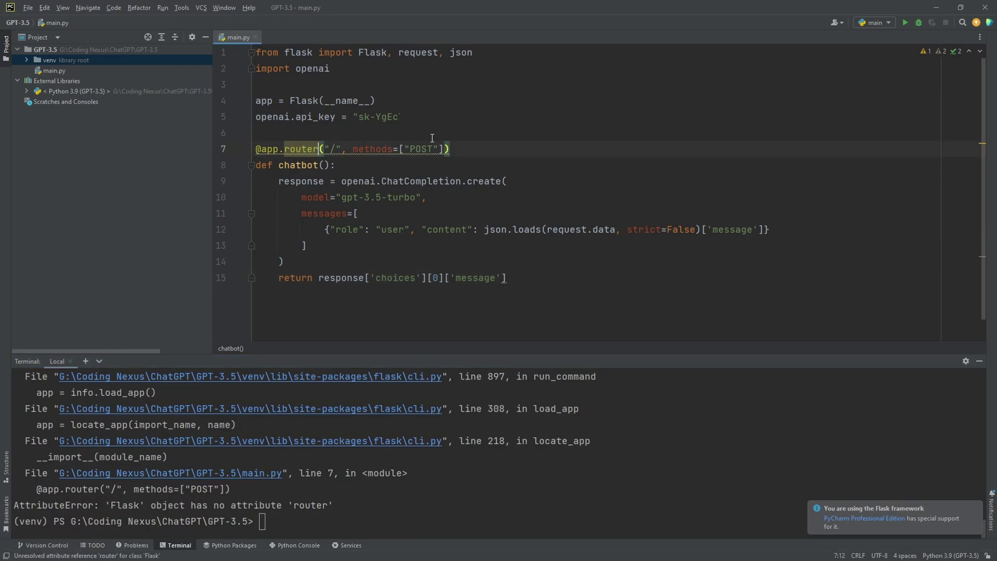
key(BackSpace)
click(479, 471)
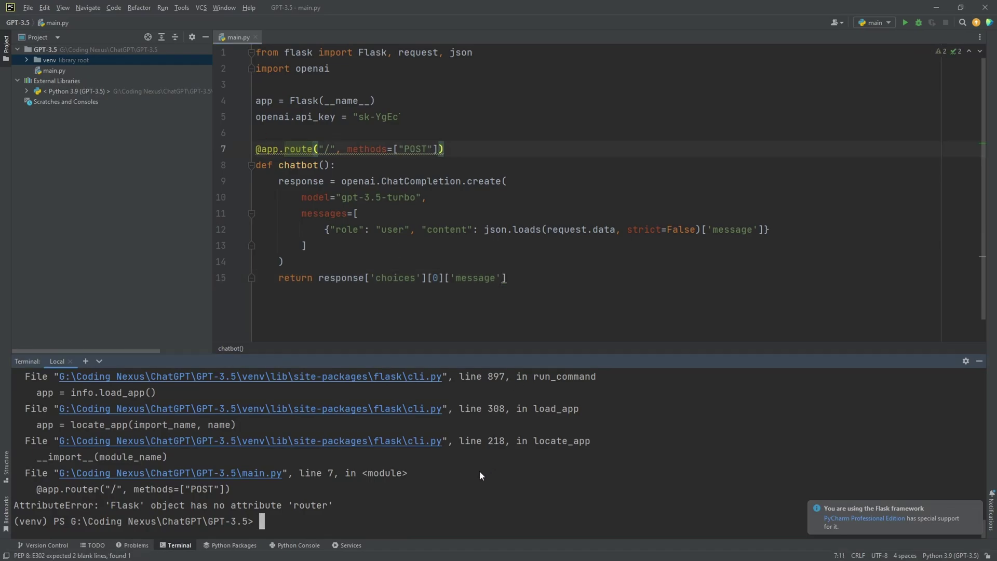
text(flask --app main run)
key(Return)
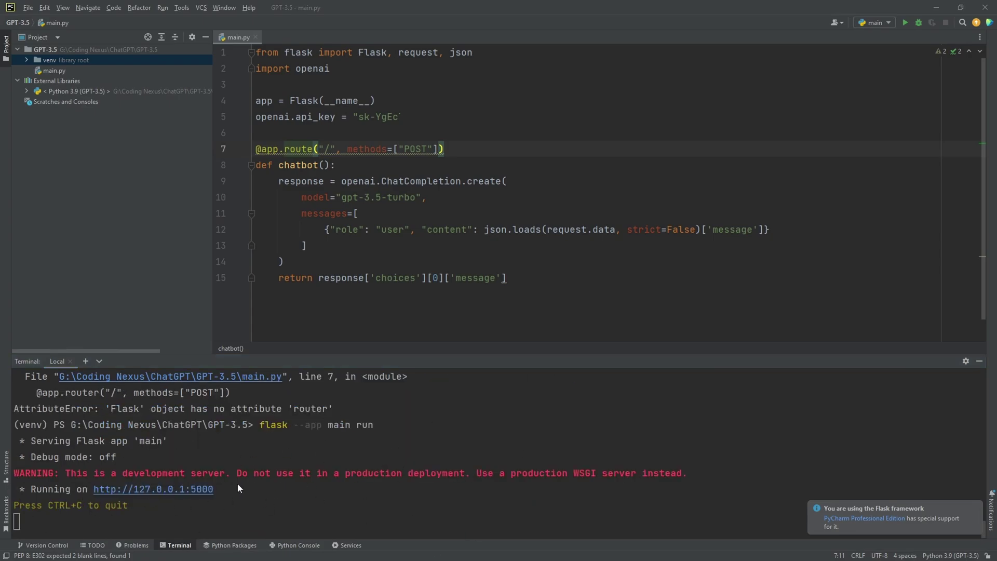
drag(237, 485, 103, 485)
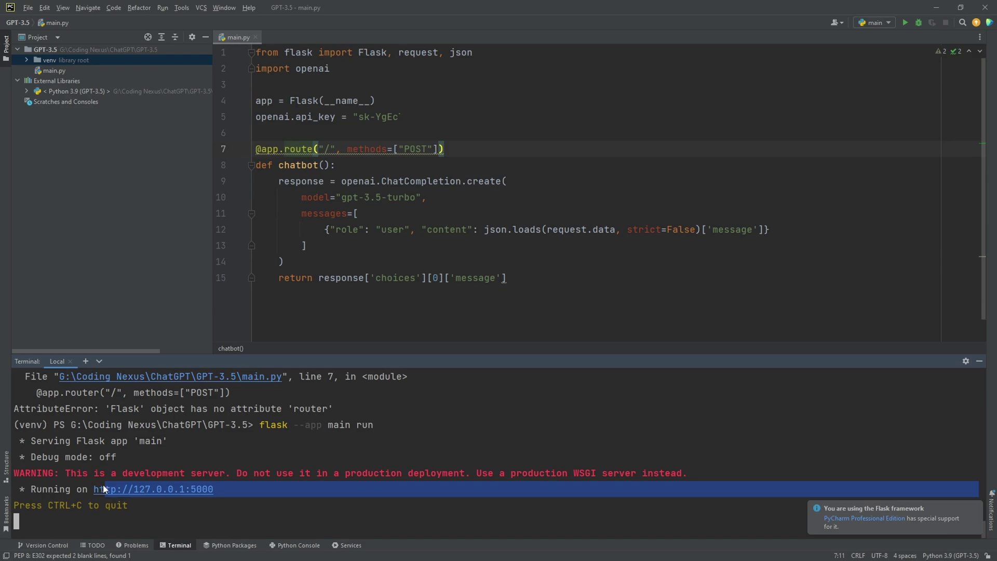
click(171, 473)
drag(991, 132, 467, 124)
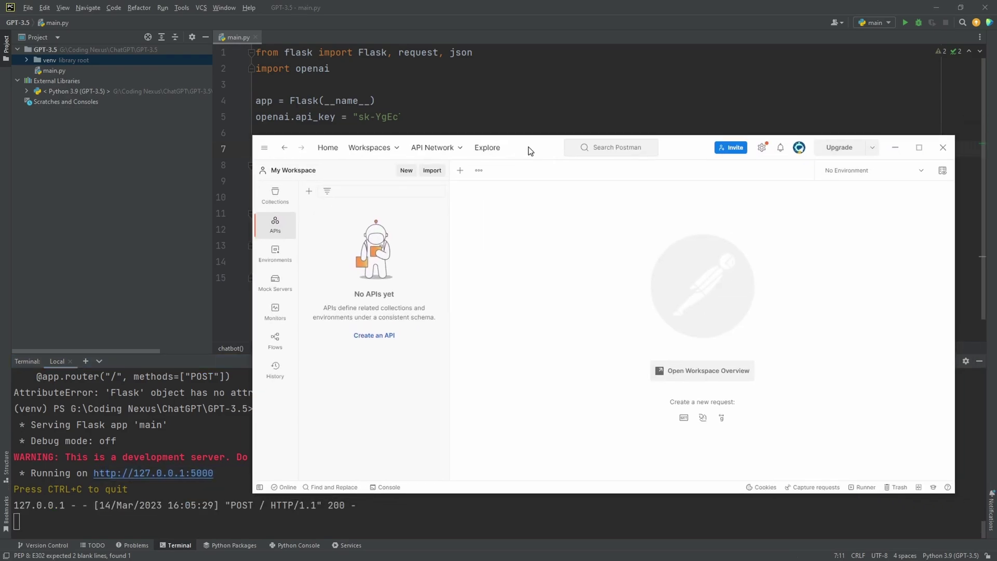
click(406, 147)
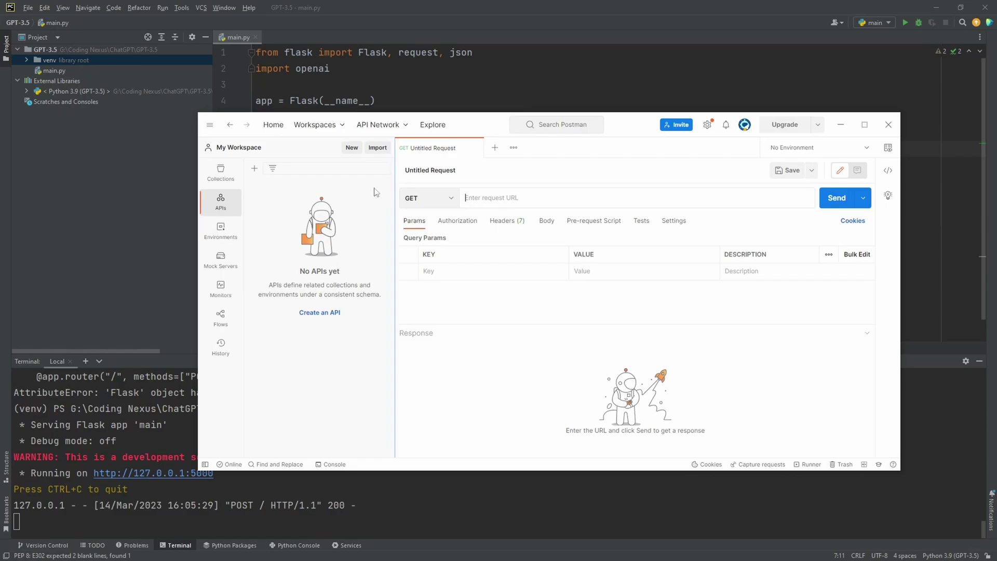
click(450, 198)
click(421, 239)
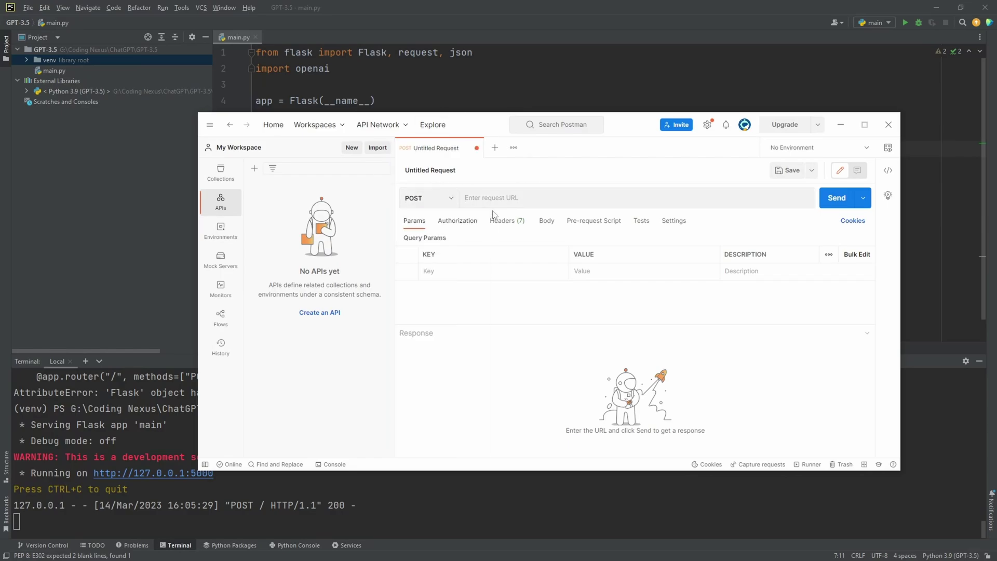
click(546, 198)
text(http://127.0.0.1:5000)
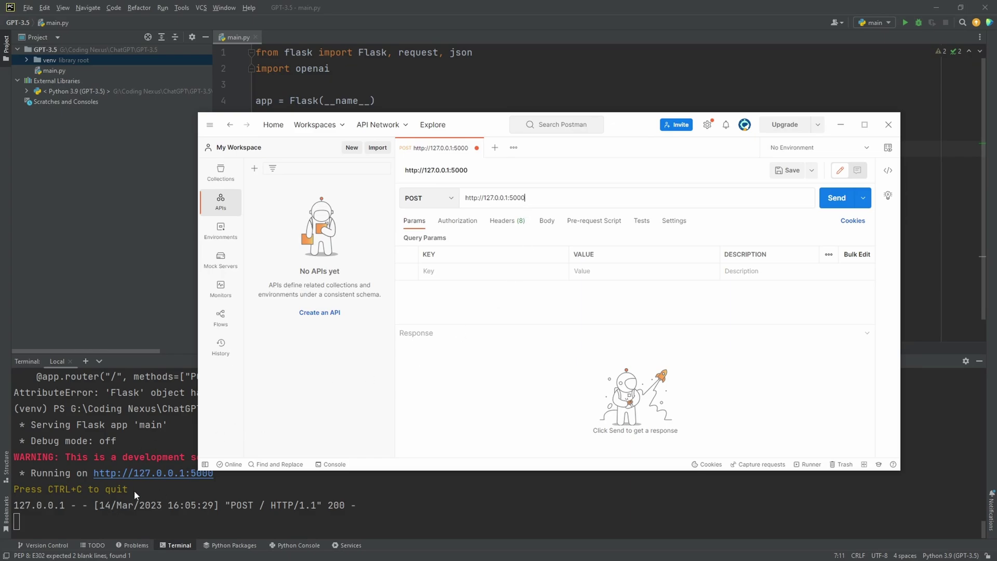
Give the request a raw JSON body
click(546, 221)
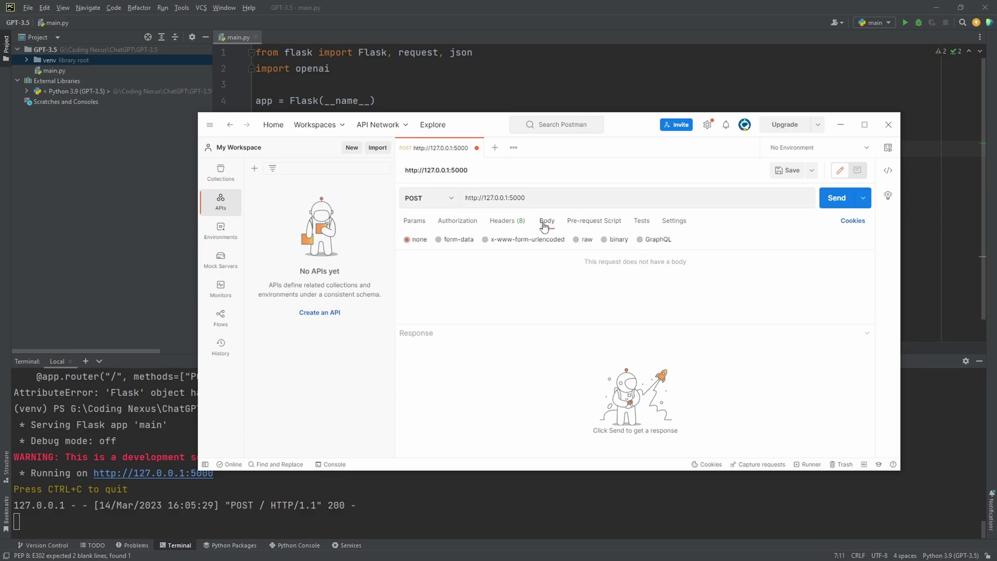
click(577, 243)
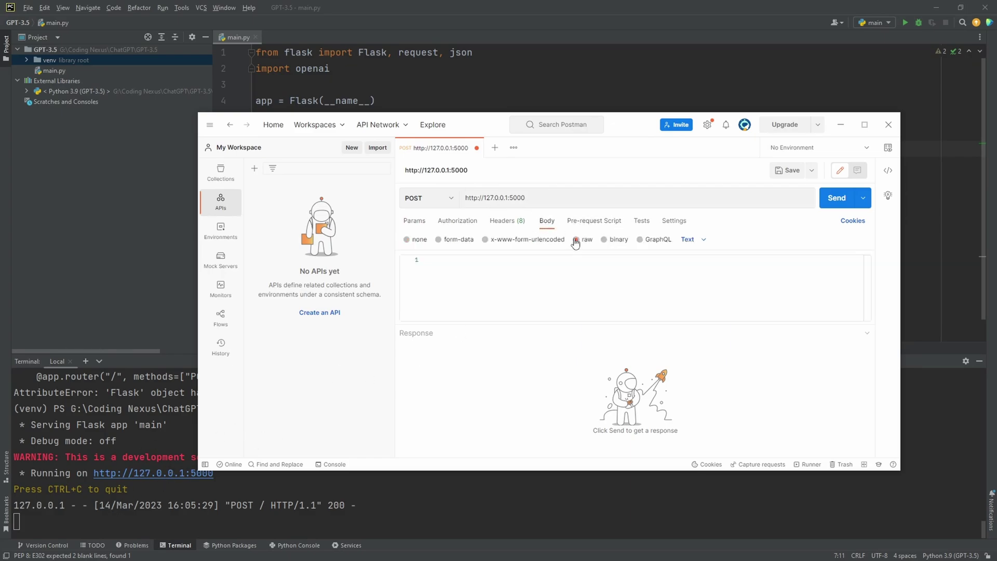
click(702, 240)
click(705, 297)
click(464, 288)
text({)
Send the body {"message": "What is your name?"} and receive a 200 OK assistant reply
key(Return)
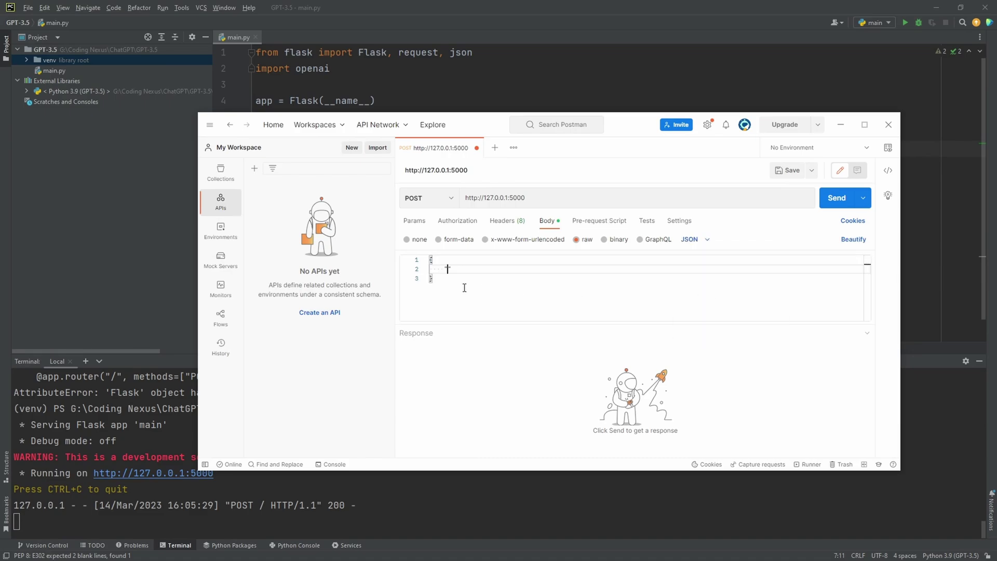
text(messag)
text(hat is your name?")
click(837, 197)
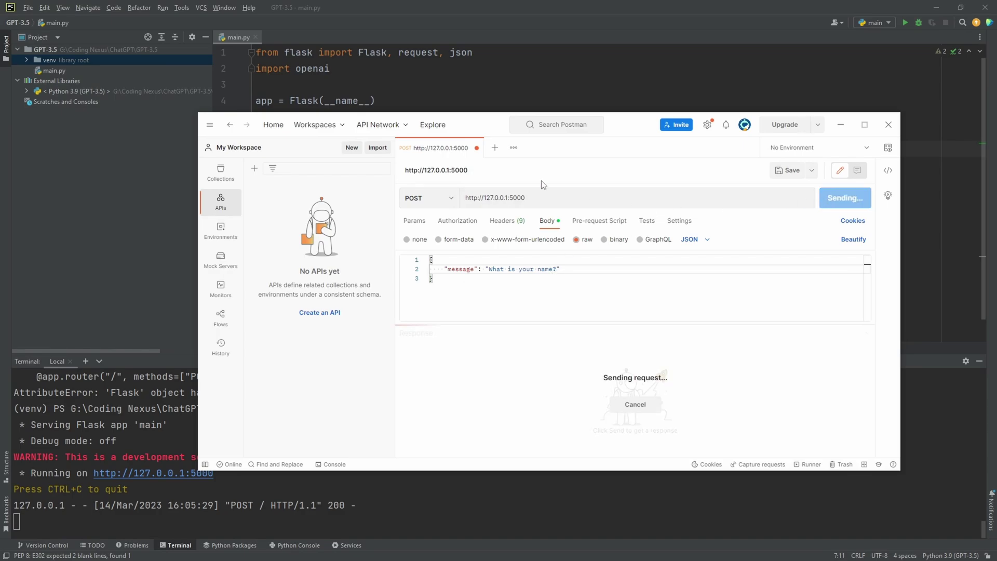
drag(471, 132, 451, 161)
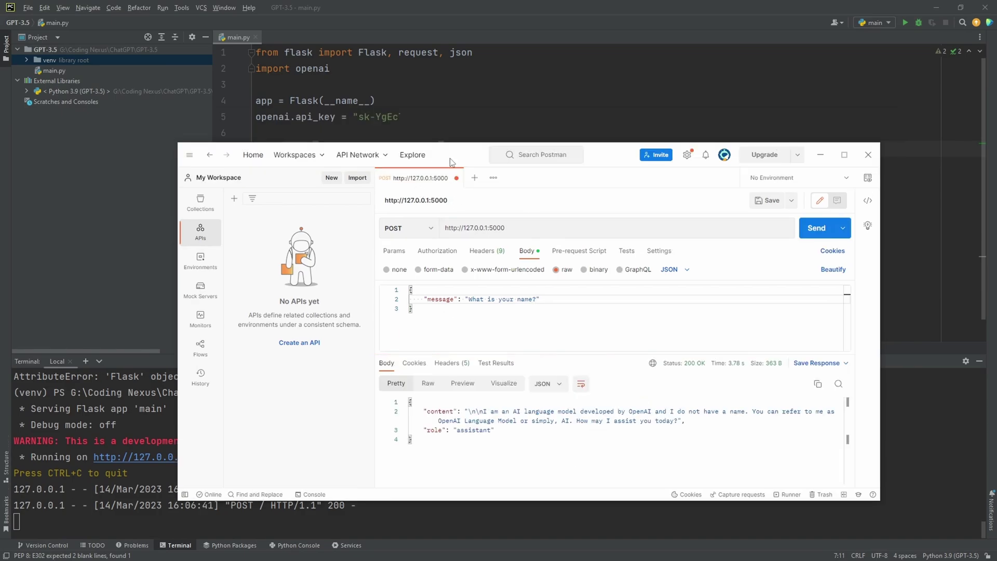